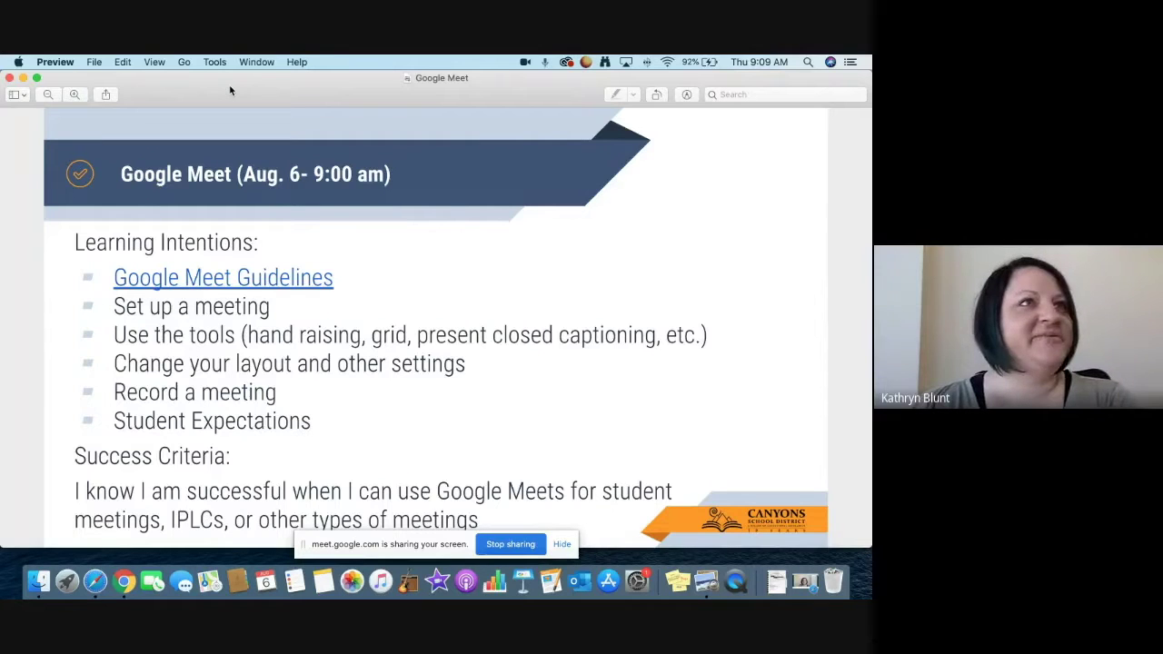
Hide the Preview agenda slide window to reveal the live Google Meet call.
key(super+w)
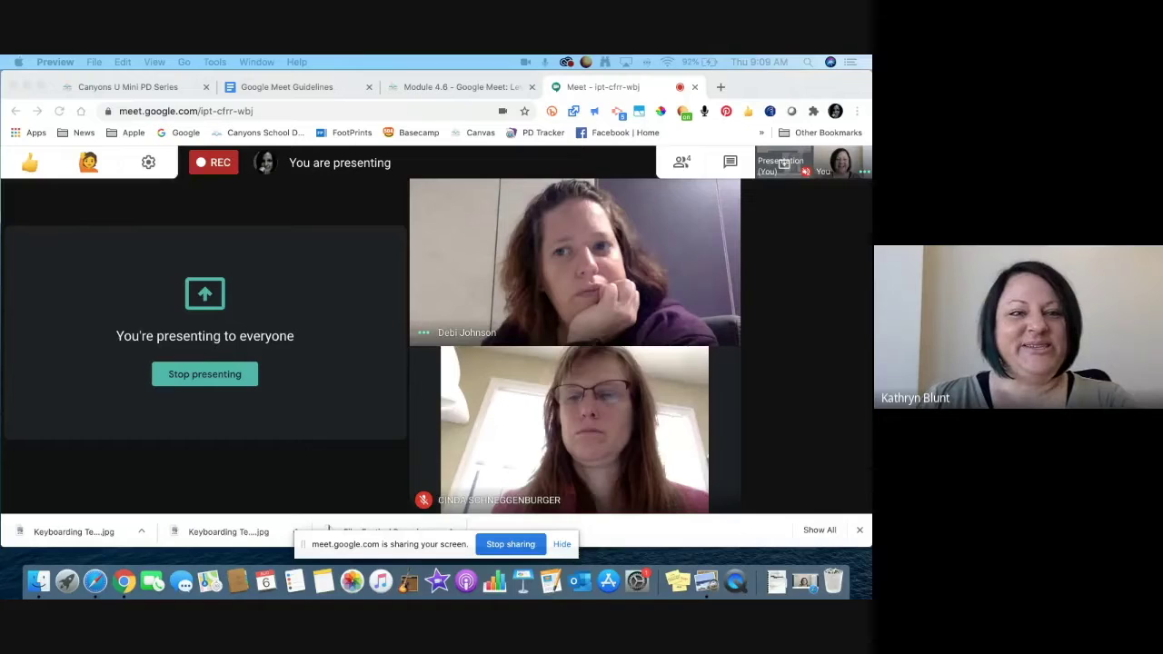
Switch from the call to the Google Meet Guidelines document.
click(300, 87)
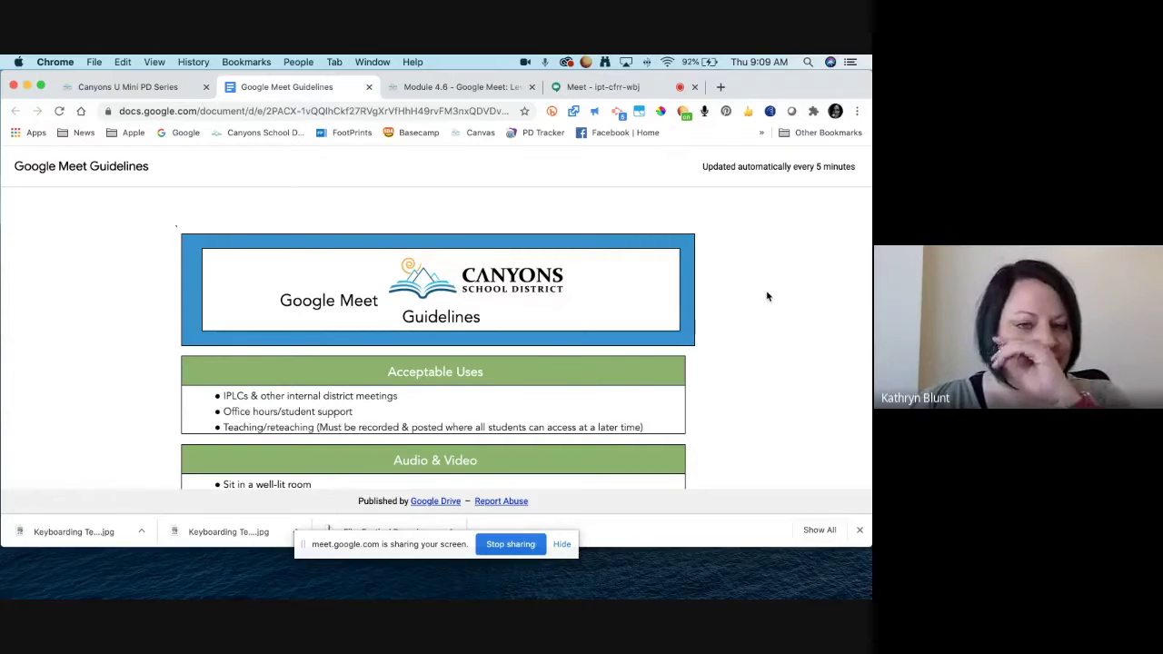
Read down the guidelines document, then move to the 'Module 4.6 - Google Meet' Canvas page.
scroll(767, 296, down, 1)
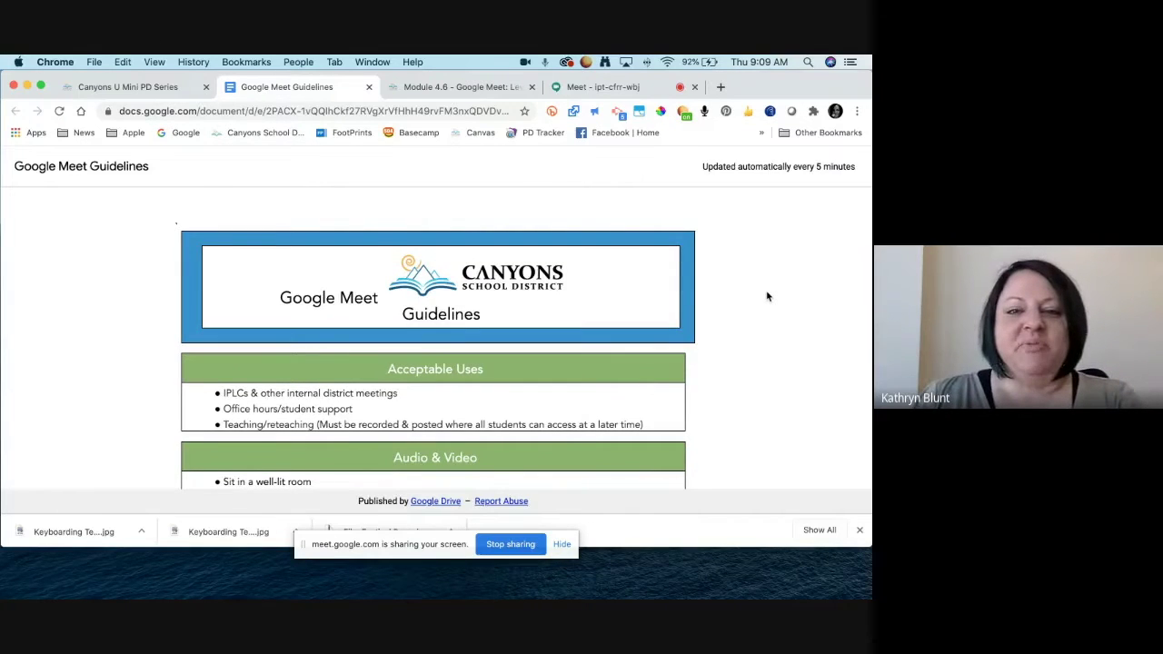
scroll(766, 297, down, 3)
scroll(766, 296, down, 3)
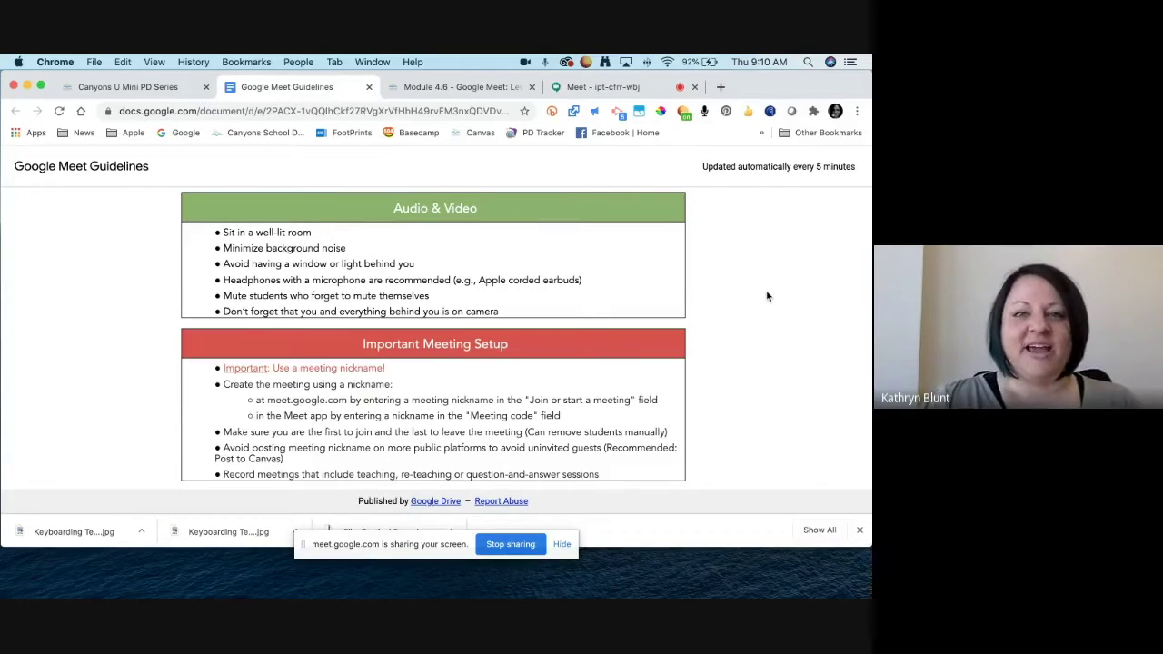
click(463, 87)
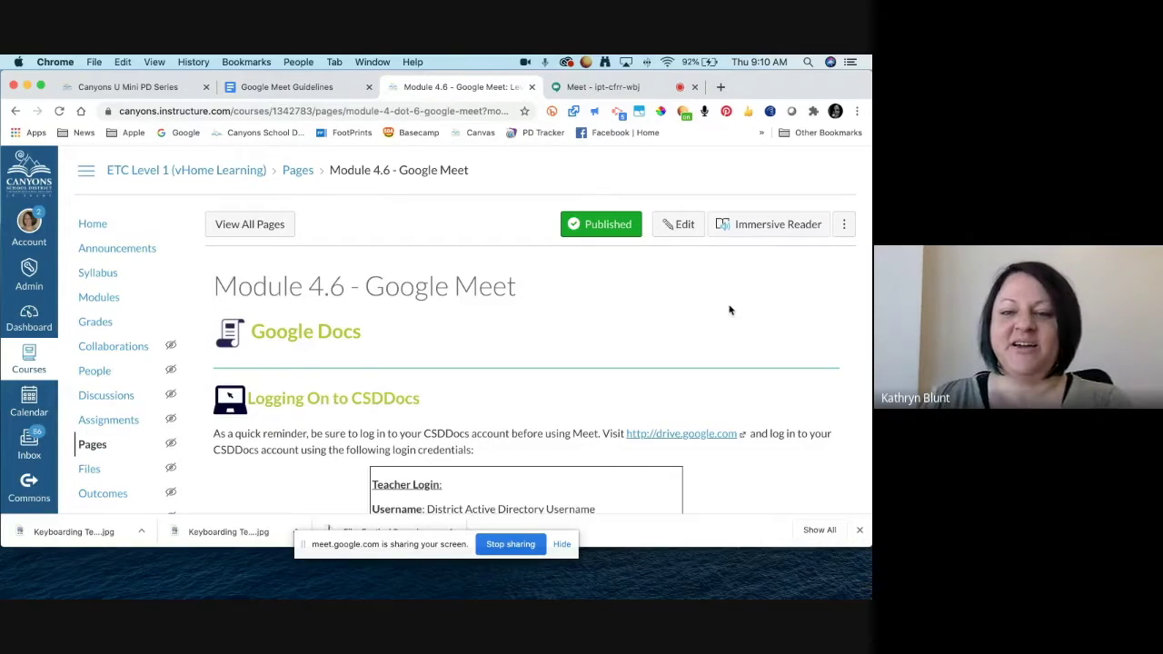
Advance the Canvas course to 'Module 4.6 - Google Meet Etiquette & Policies'.
scroll(864, 492, down, 10)
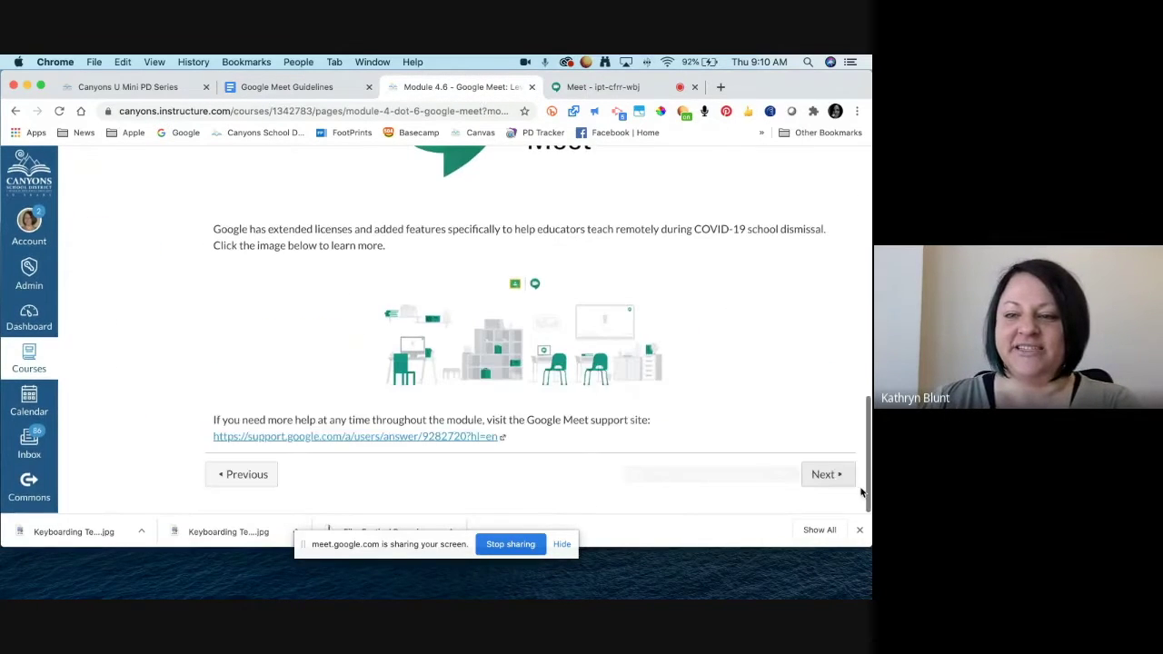
click(824, 475)
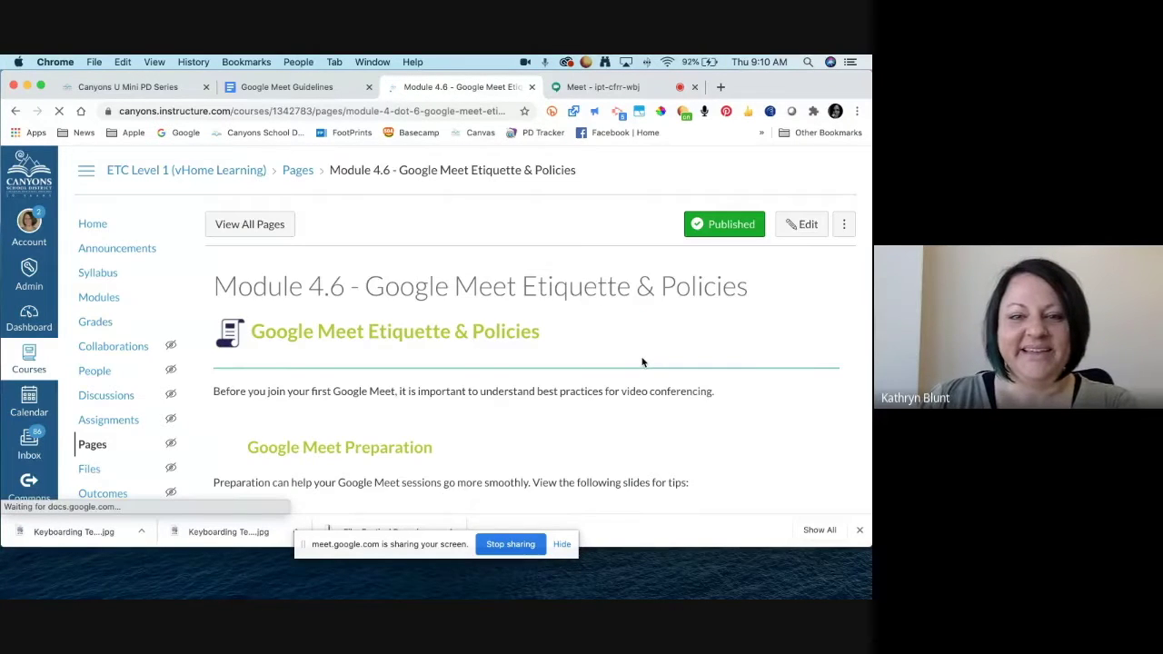
scroll(816, 362, down, 10)
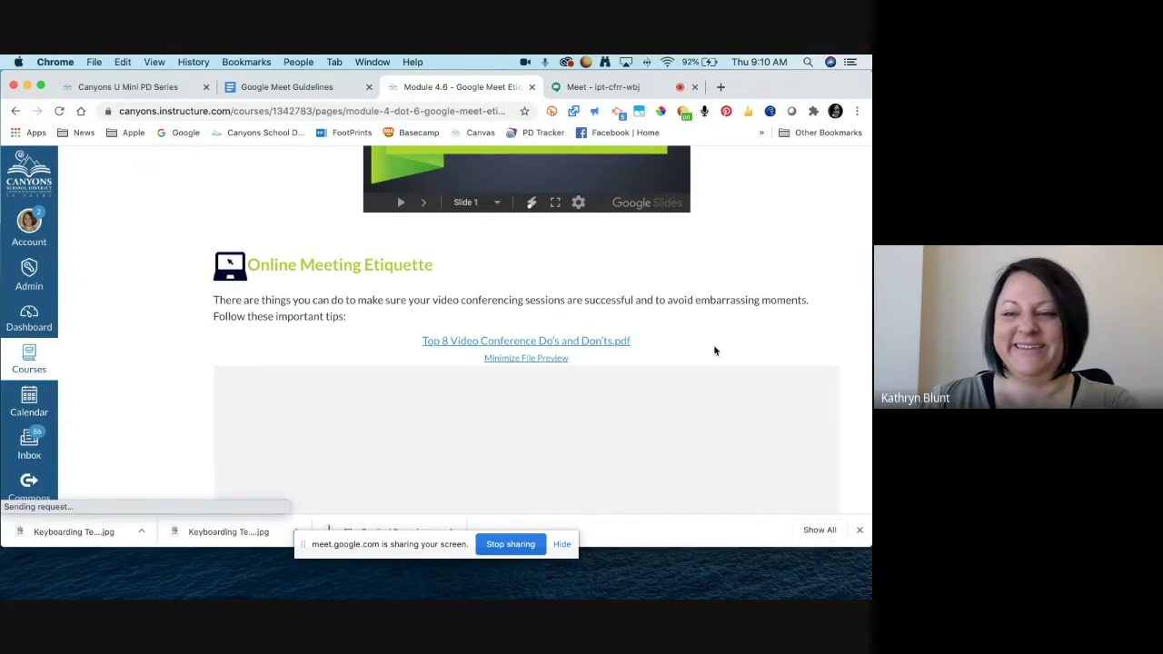
Bring the Online Meeting Etiquette section and its 'Top 8 Video Conference Do's and Don'ts.pdf' preview into view.
scroll(859, 337, down, 2)
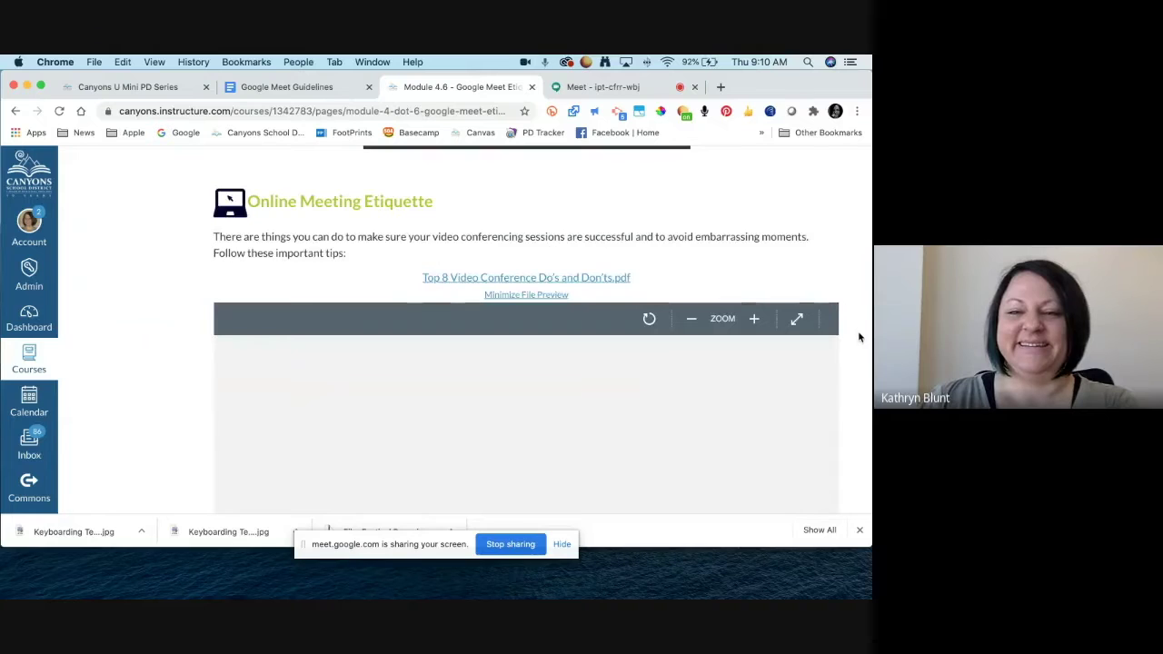
scroll(858, 337, down, 2)
scroll(858, 337, down, 1)
scroll(859, 337, down, 1)
Scroll through the Top 8 Do's and Don'ts table in the PDF preview.
scroll(859, 337, up, 1)
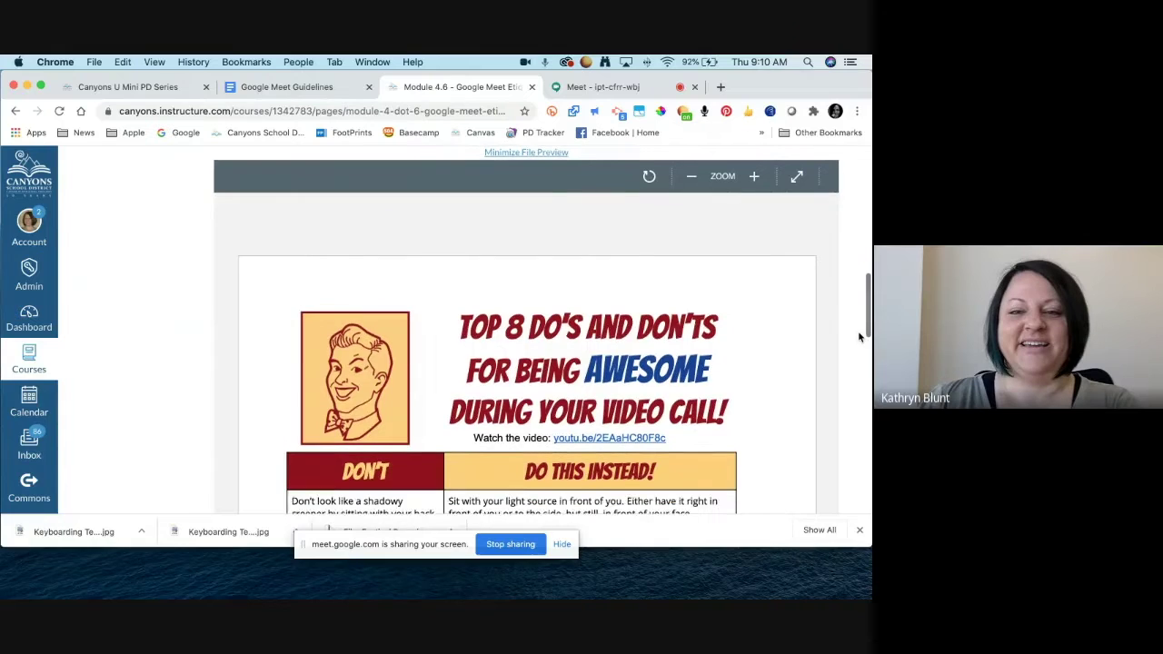
scroll(858, 338, down, 2)
scroll(859, 337, down, 1)
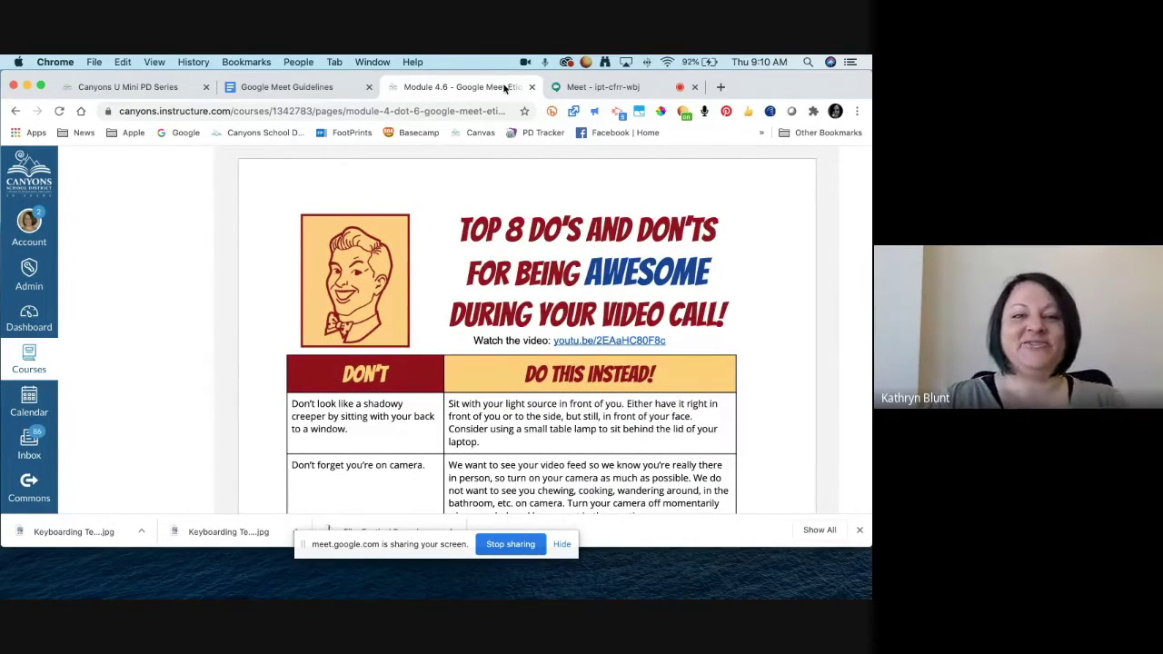
Glance at the guidelines document, return to the table, then go back to the Meet presenting view.
click(296, 88)
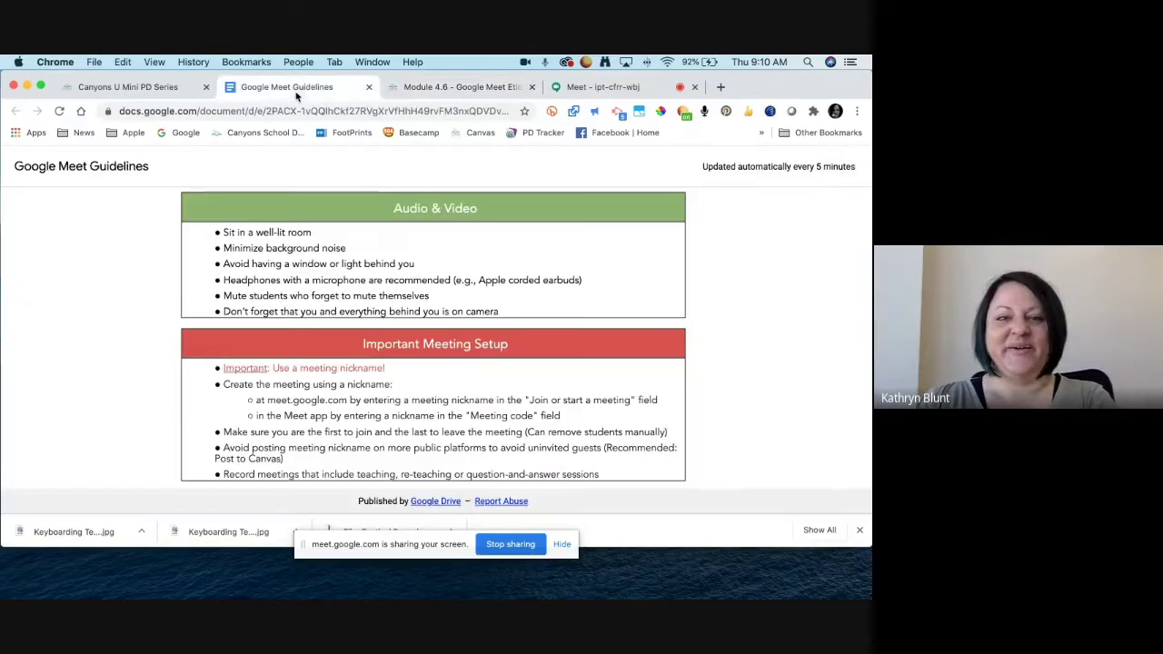
click(447, 87)
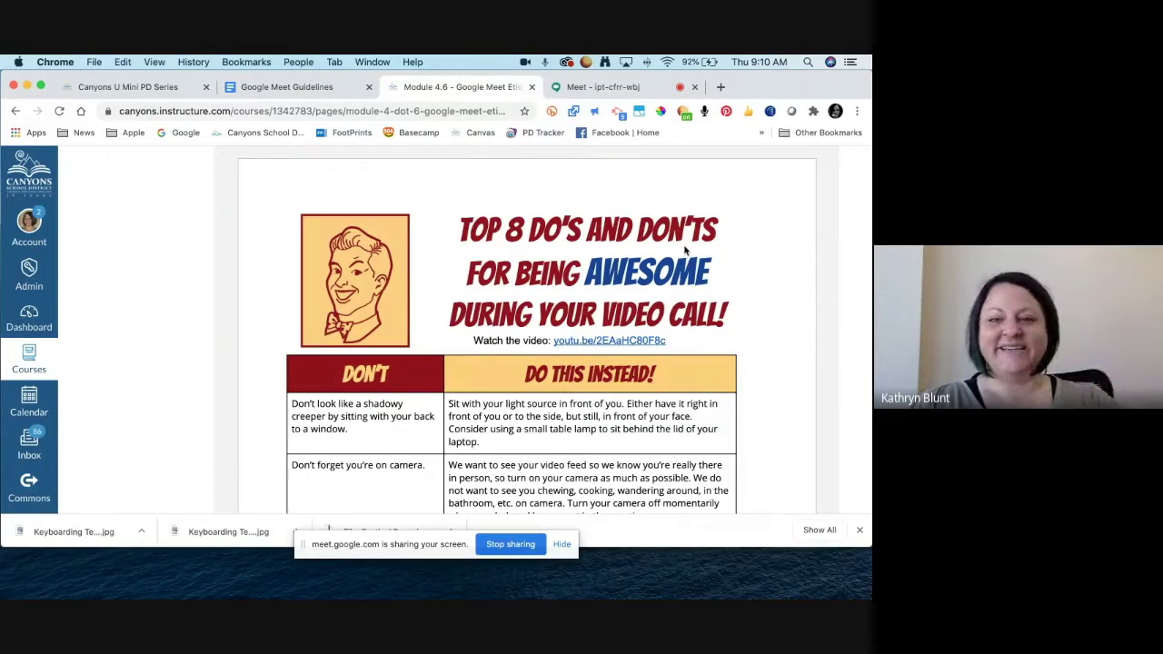
scroll(760, 373, down, 3)
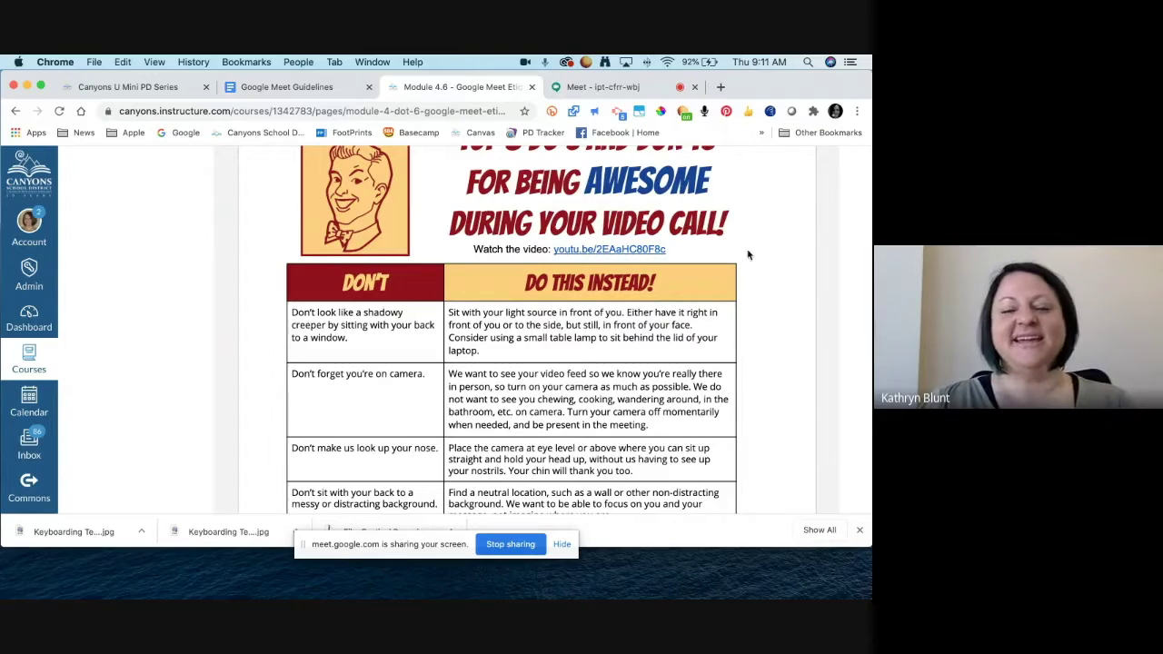
click(610, 87)
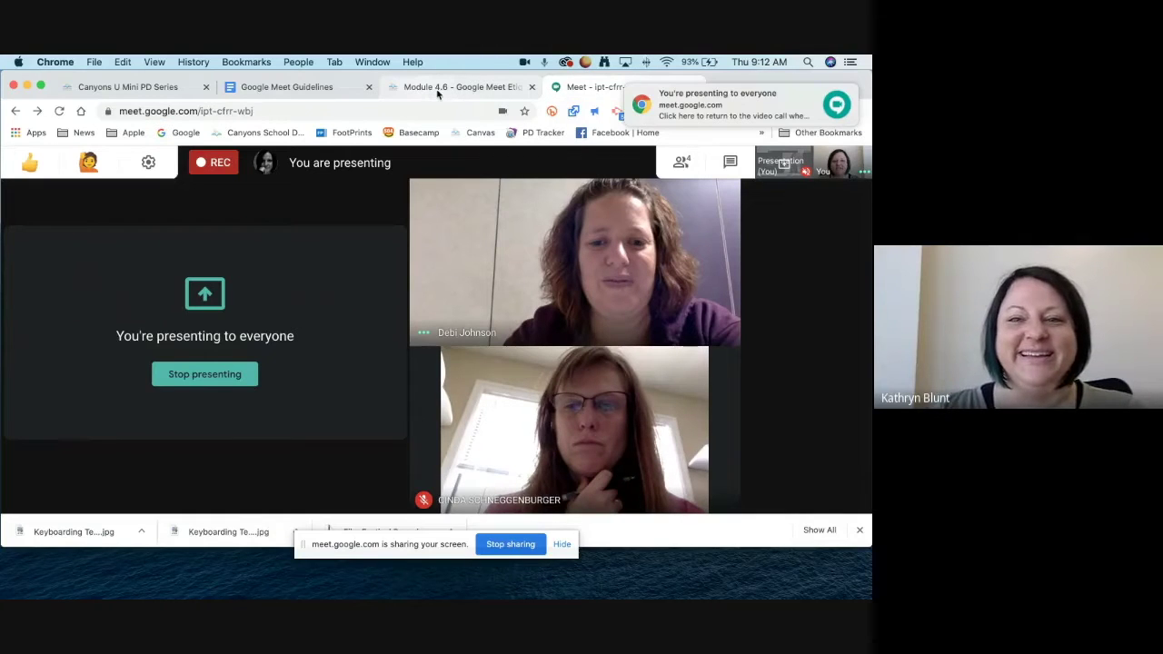
click(437, 88)
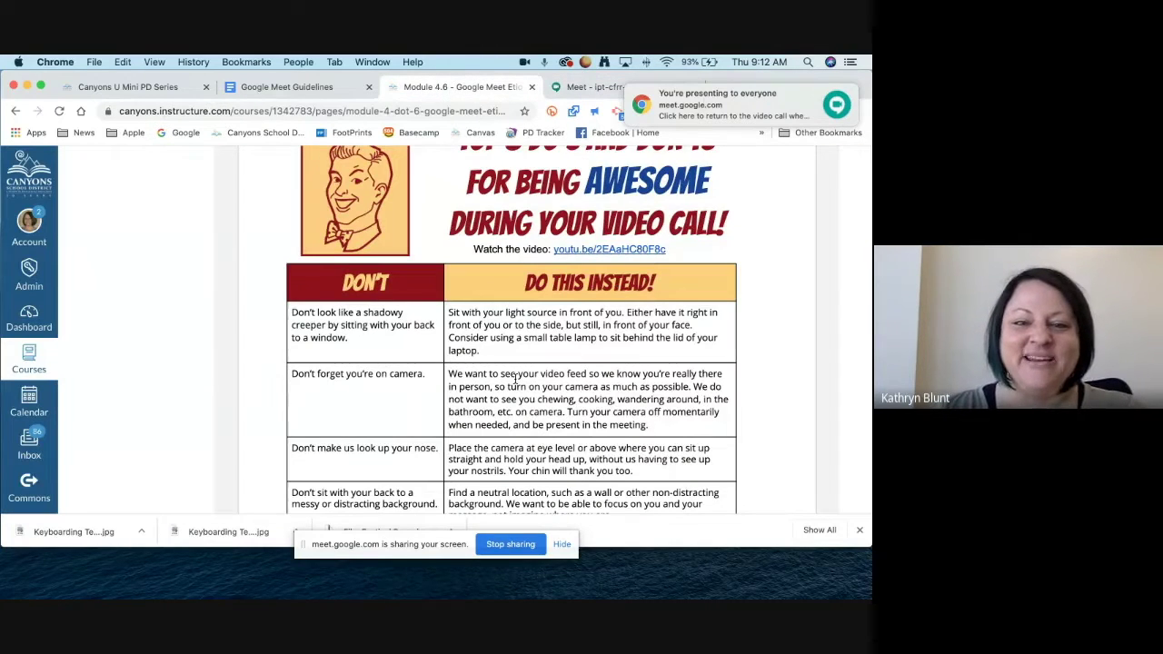
scroll(515, 380, down, 4)
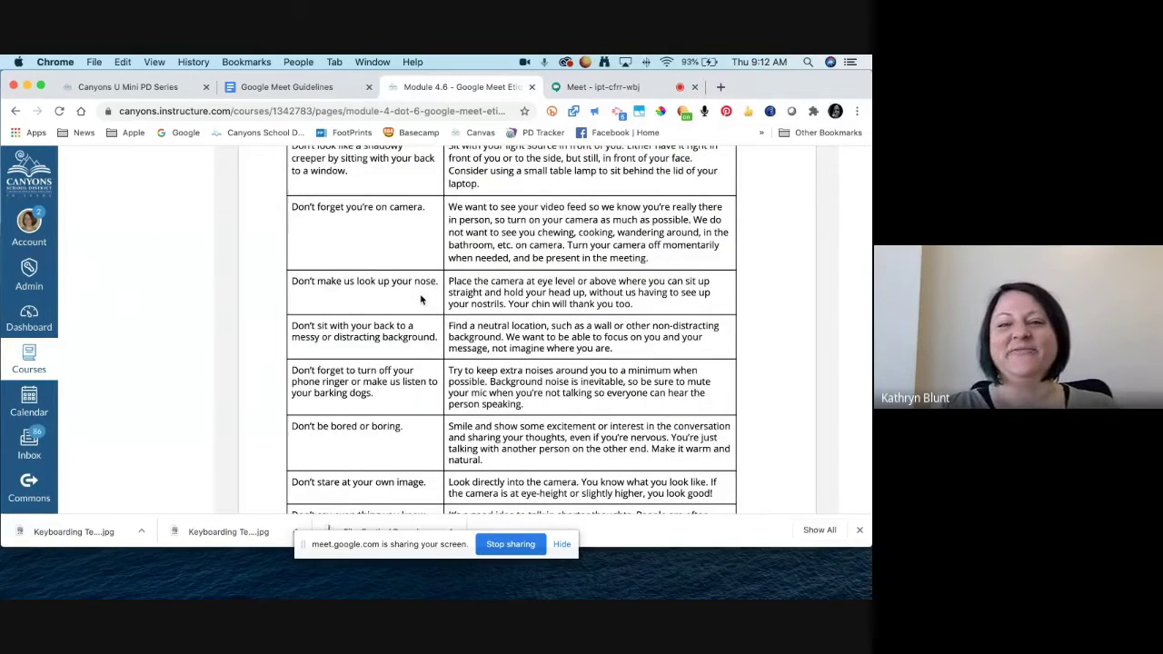
click(635, 88)
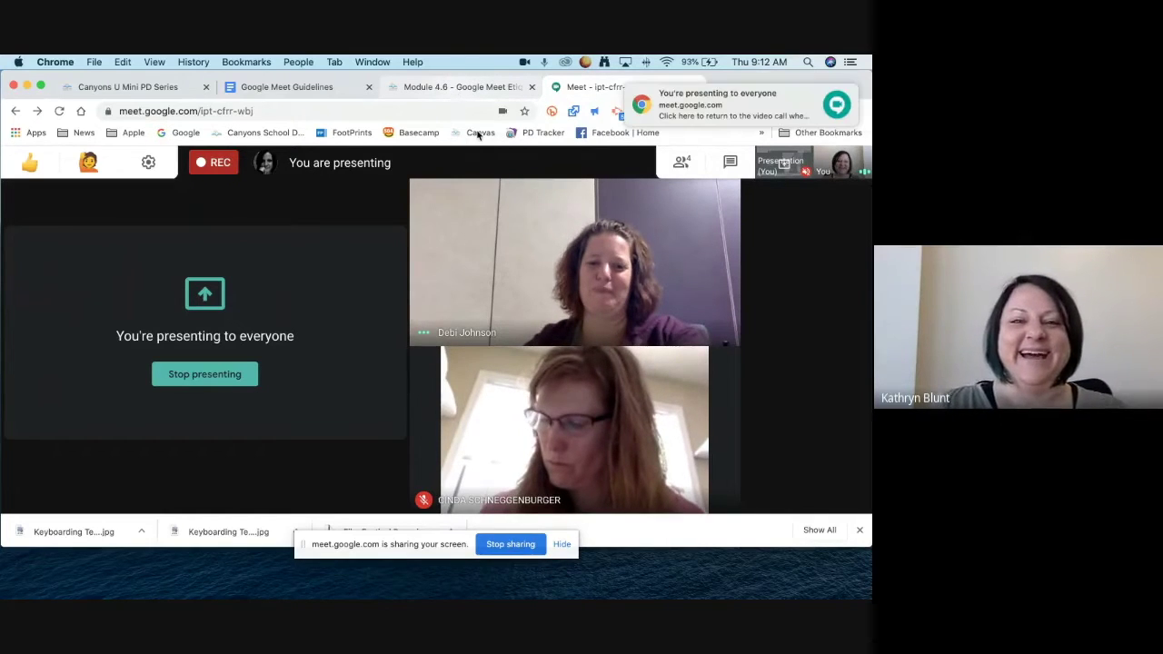
click(465, 86)
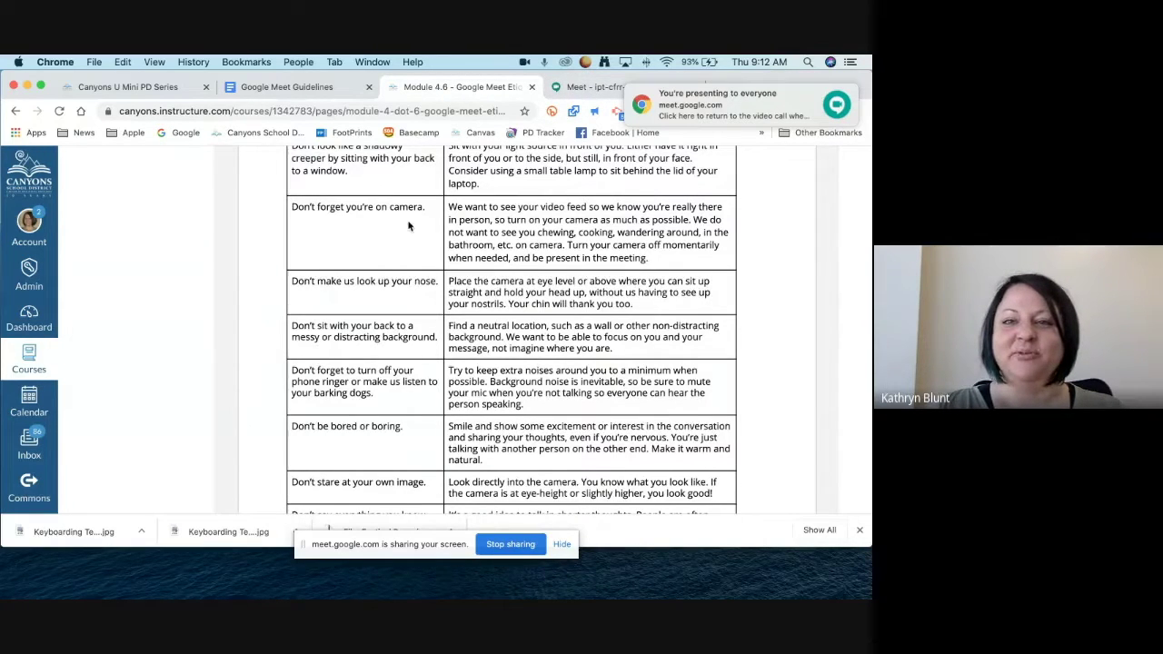
click(605, 86)
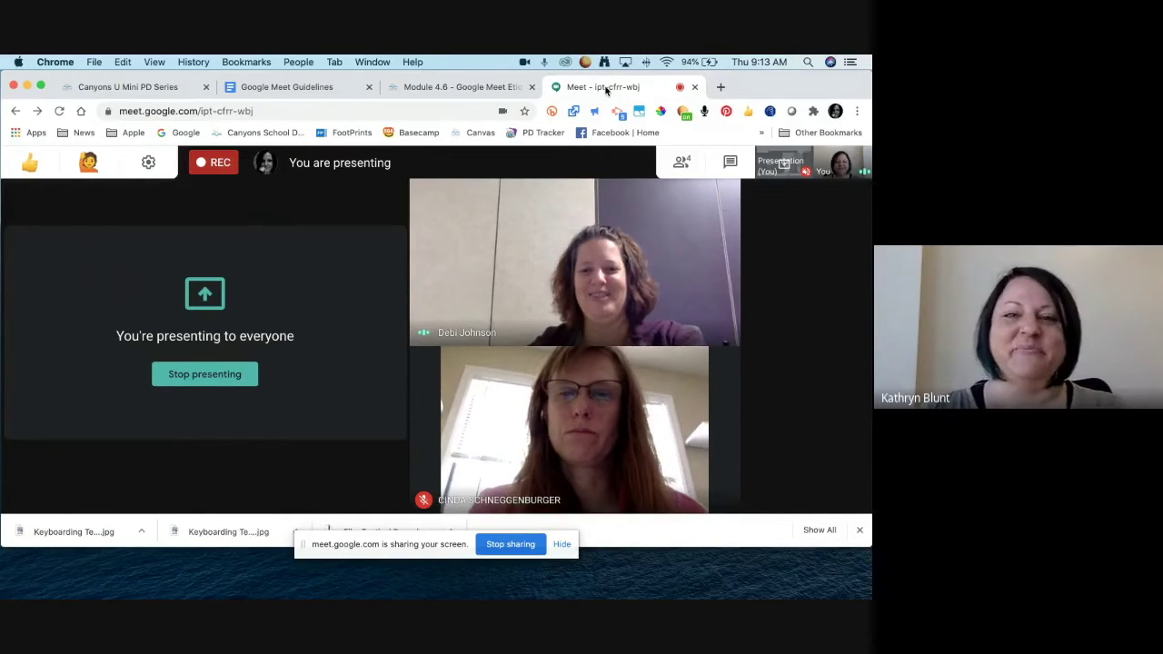
Highlight the messy-background tip in the Do's and Don'ts table, then return to the call.
click(452, 87)
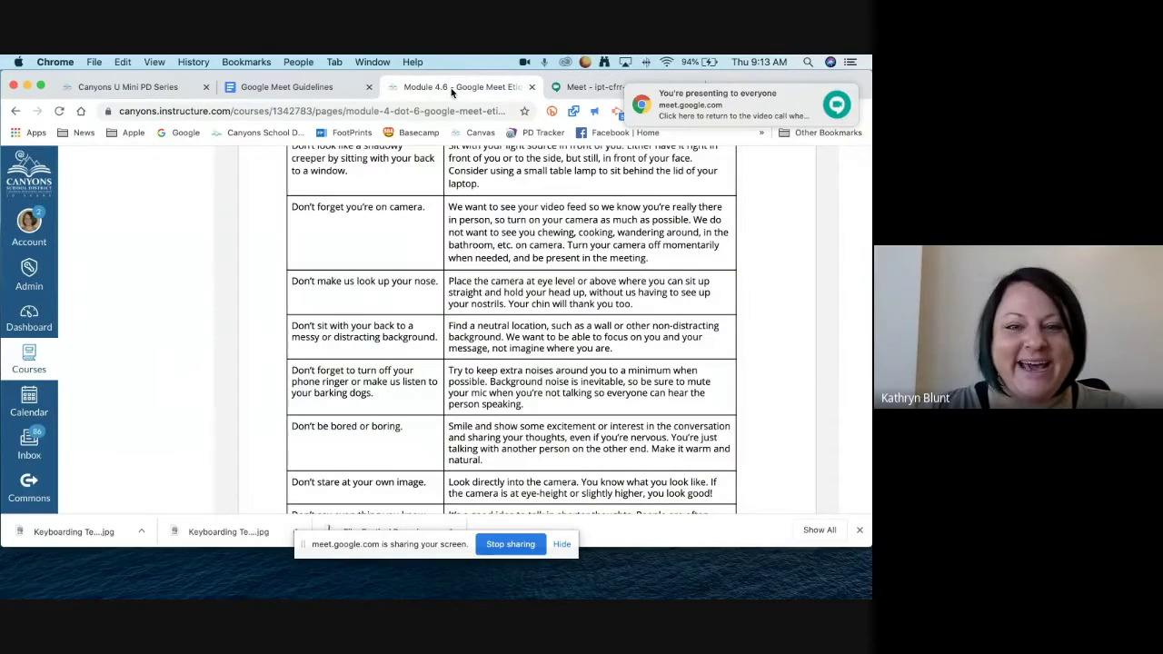
triple_click(400, 332)
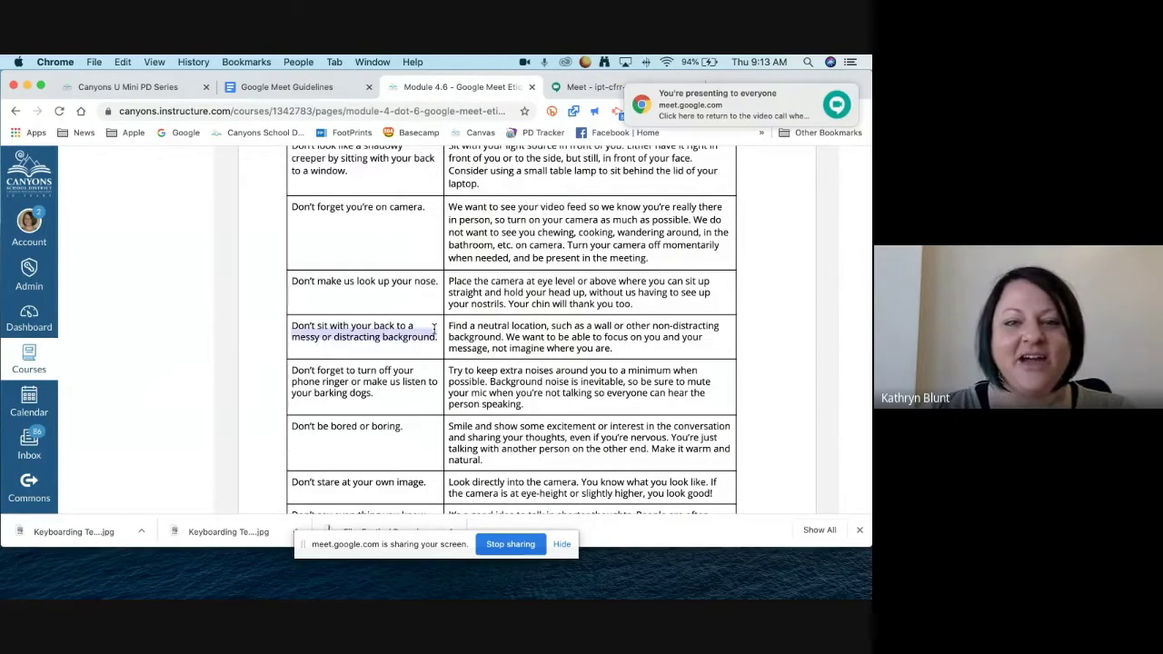
click(587, 88)
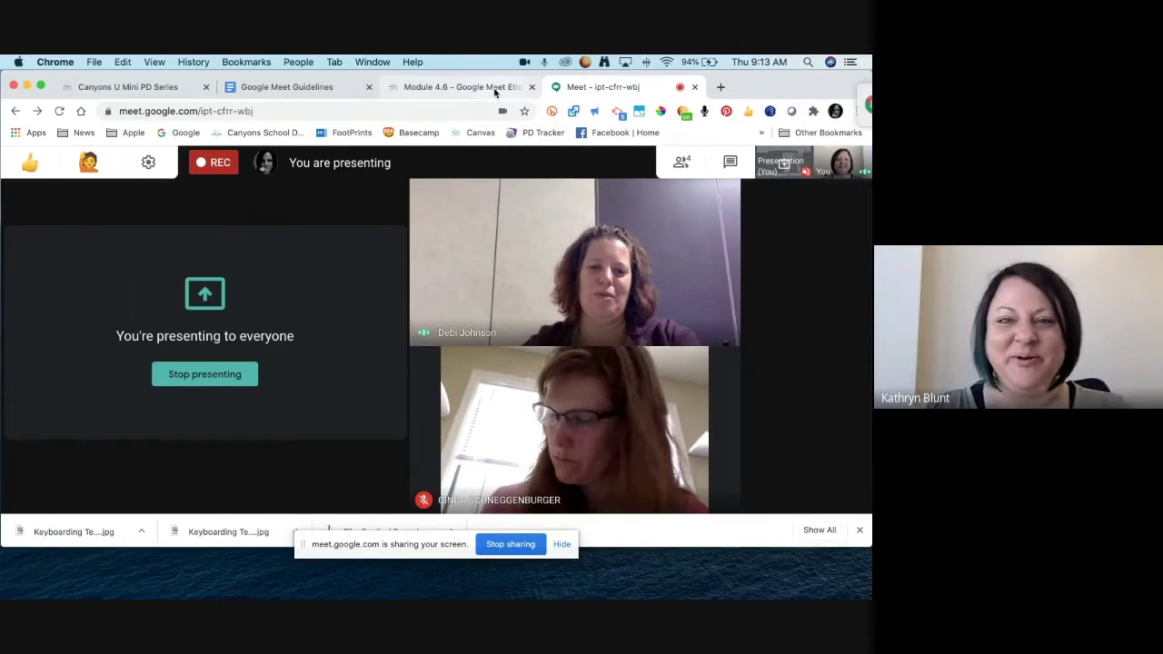
Highlight both cells of the phone-ringer row, then return to the call.
click(495, 92)
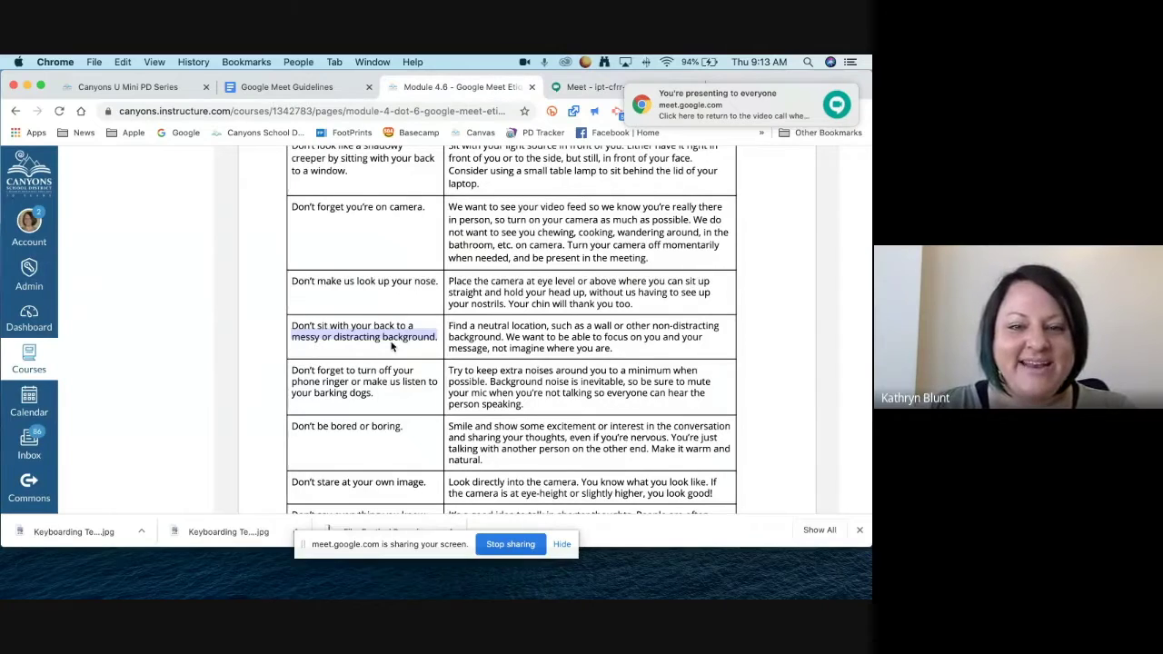
drag(297, 366, 534, 406)
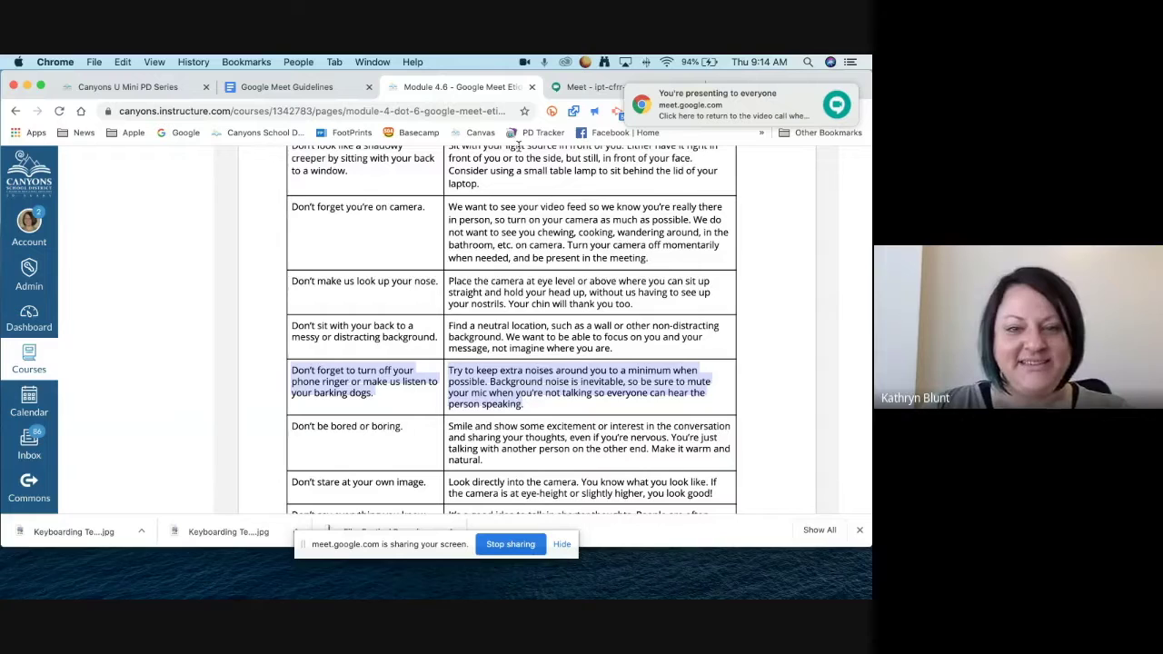
click(582, 88)
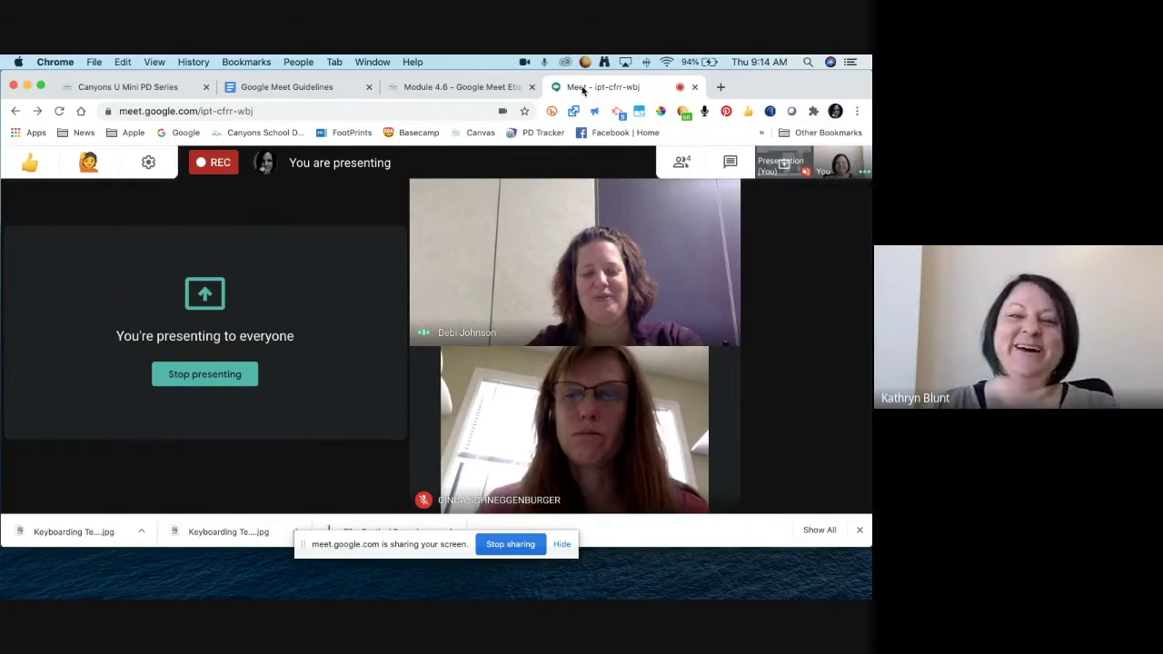
Highlight the tip 'Don't be bored or boring.', check the call, then reopen the table page.
click(459, 88)
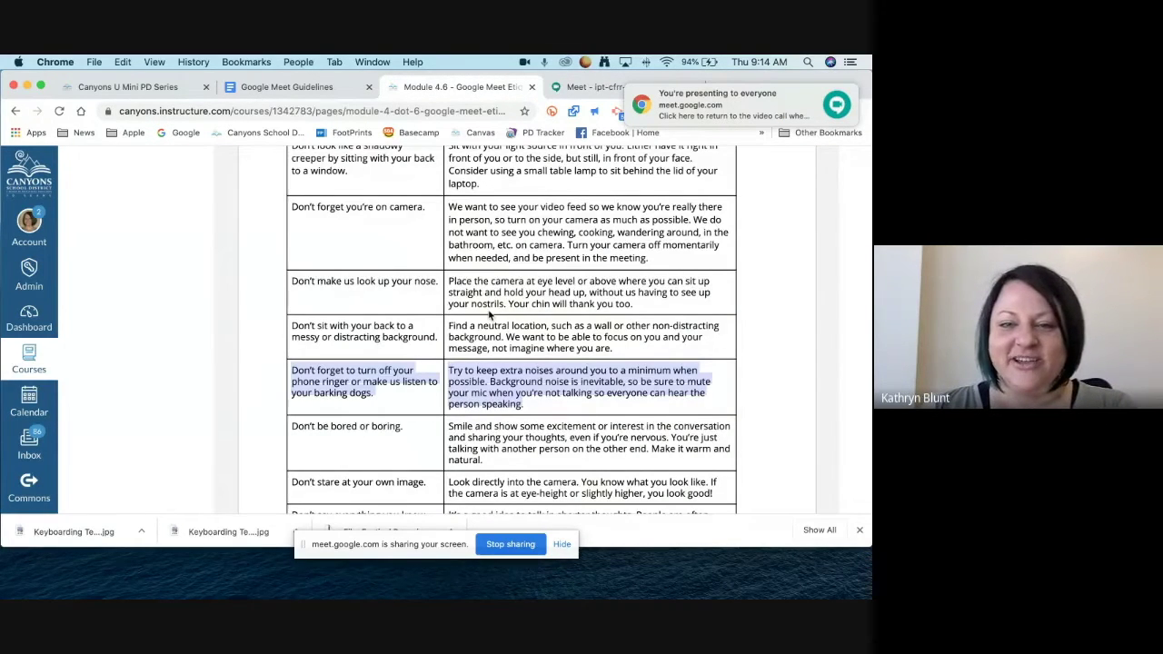
scroll(489, 314, down, 3)
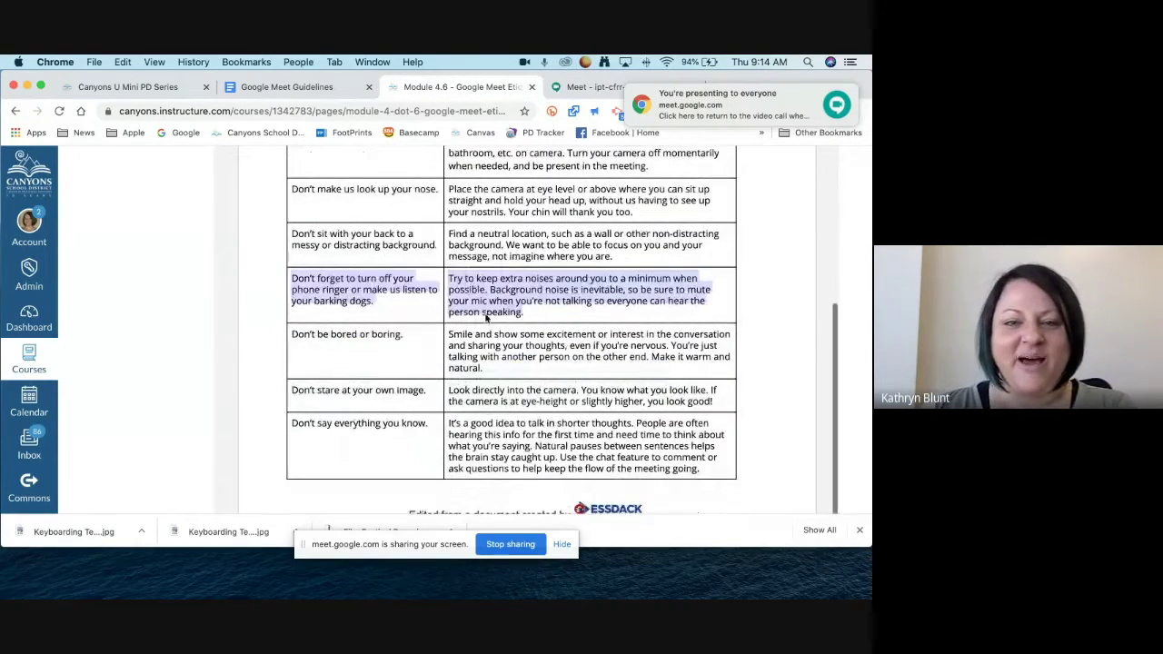
triple_click(304, 334)
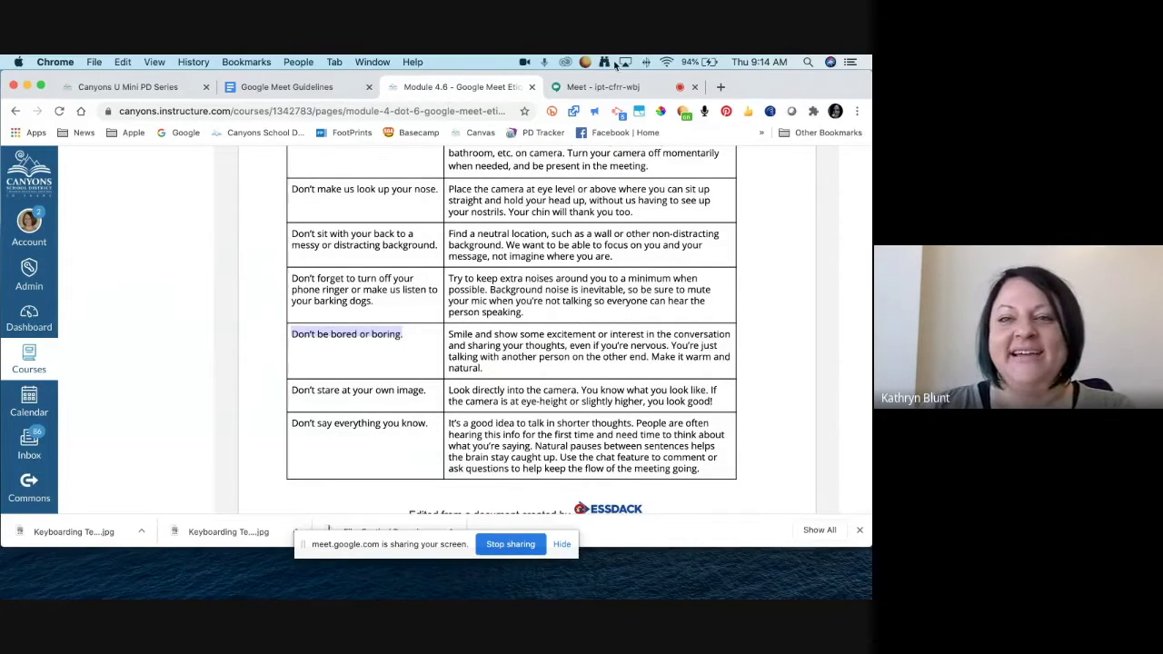
click(615, 89)
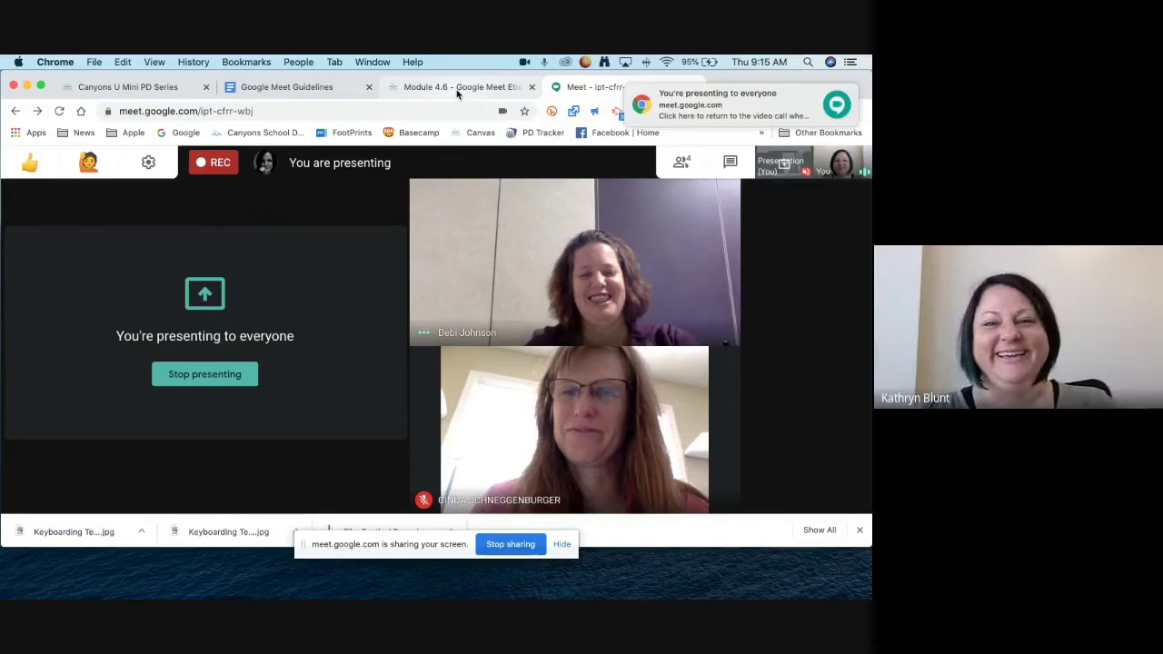
click(457, 88)
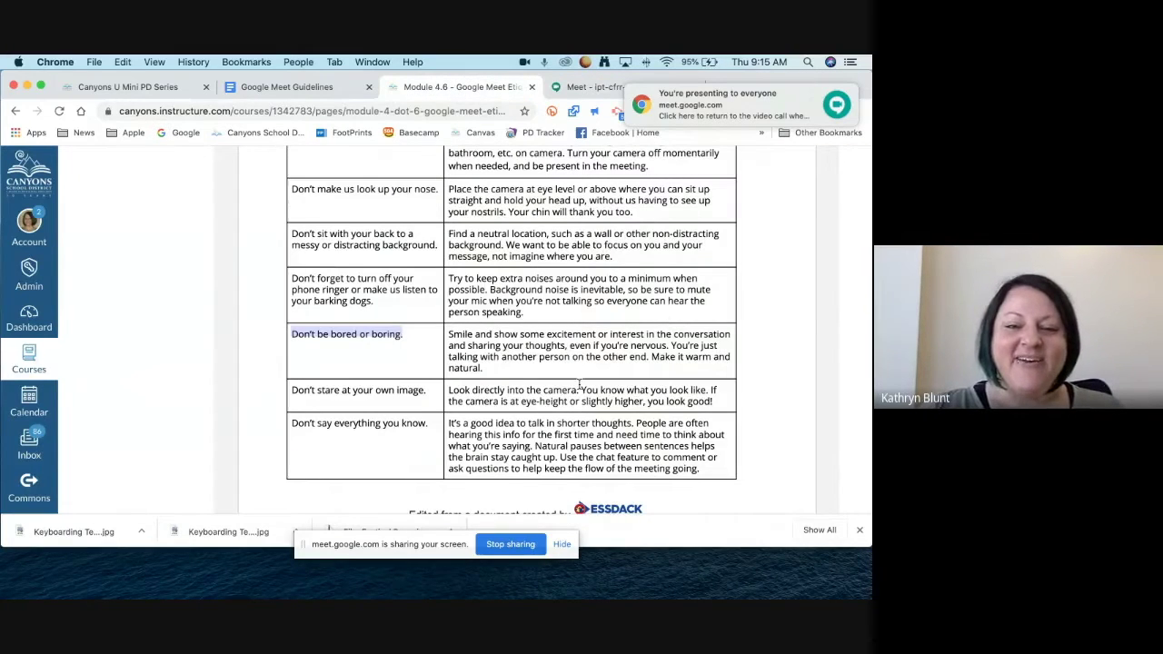
Highlight 'Don't stare at your own image.', check the call, then return to the table.
triple_click(400, 390)
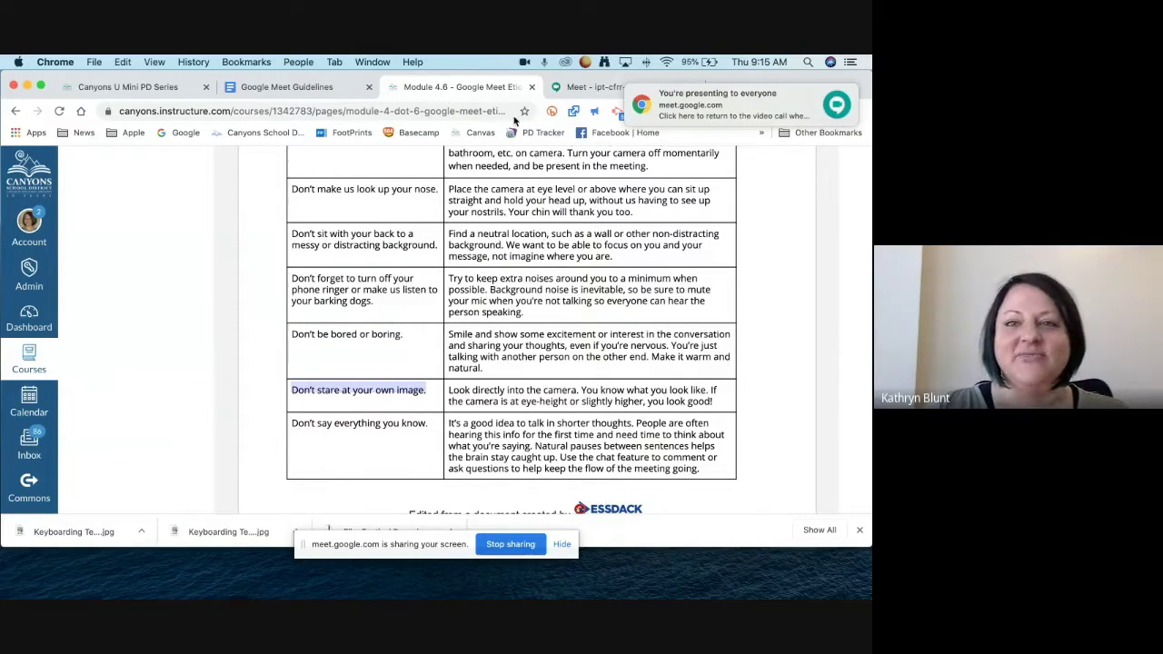
click(597, 88)
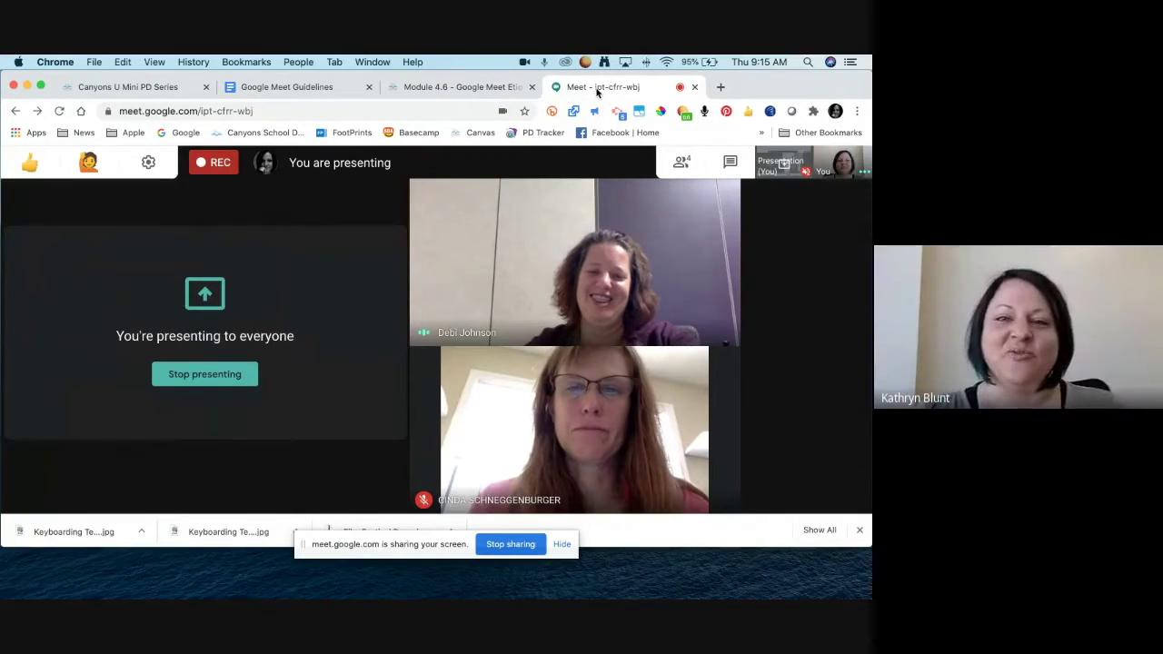
click(461, 89)
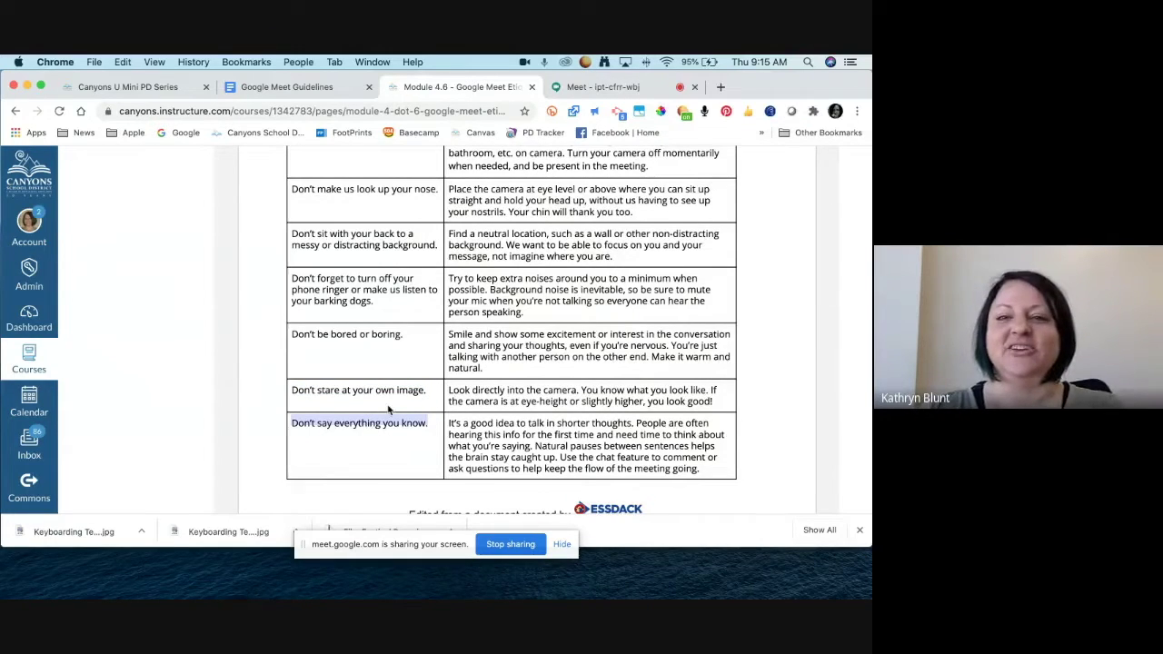
Return to the video call, then open the Google Meet Guidelines document.
click(593, 87)
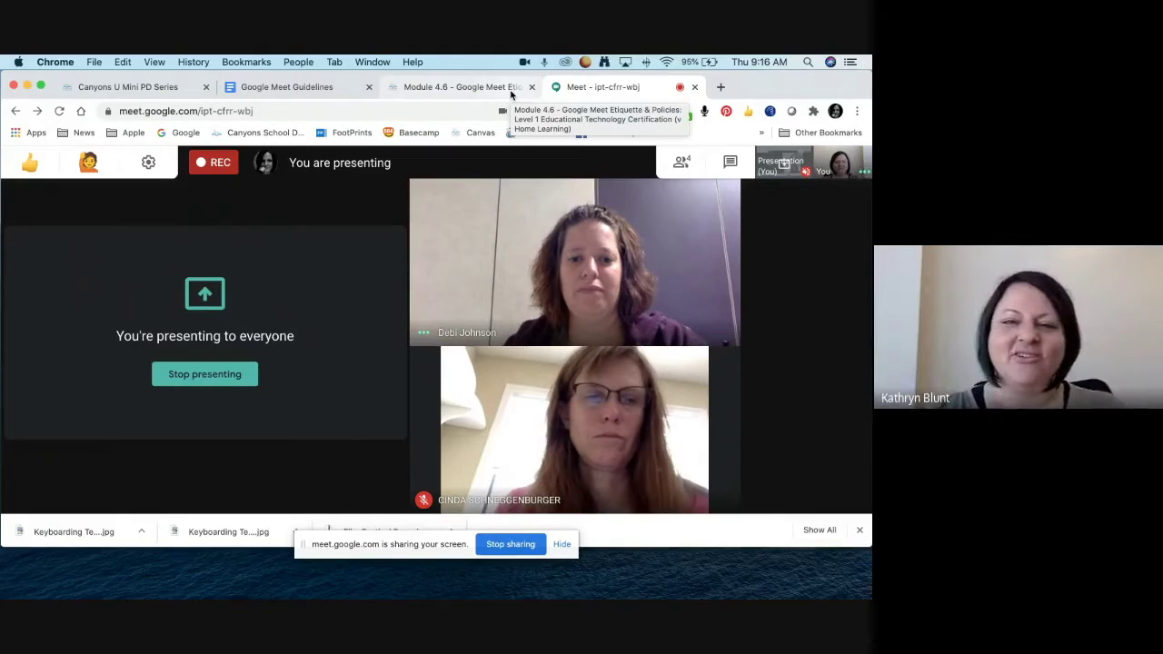
click(309, 88)
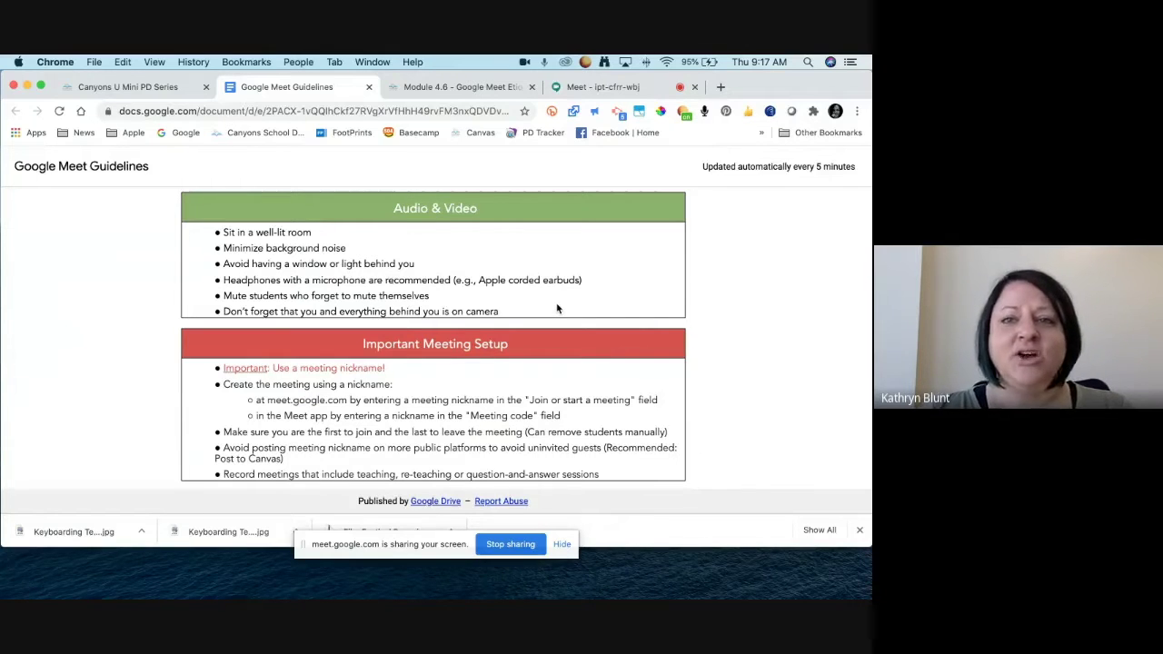
Return to the Meet call showing the two participants' videos.
click(648, 92)
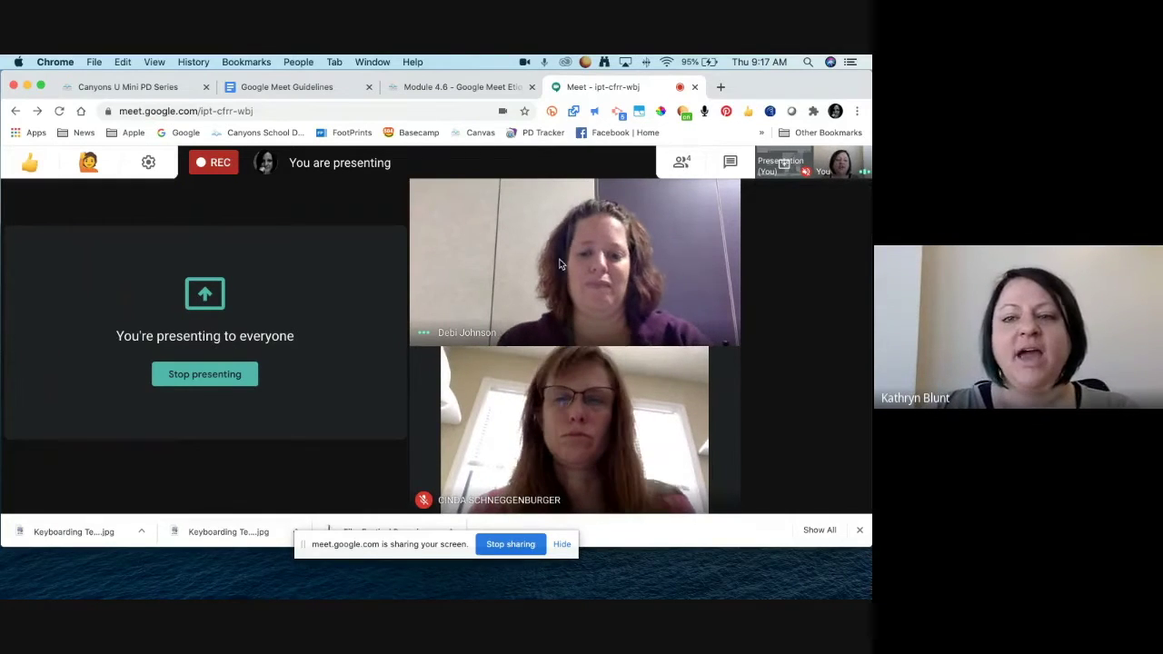
mouse_move(668, 301)
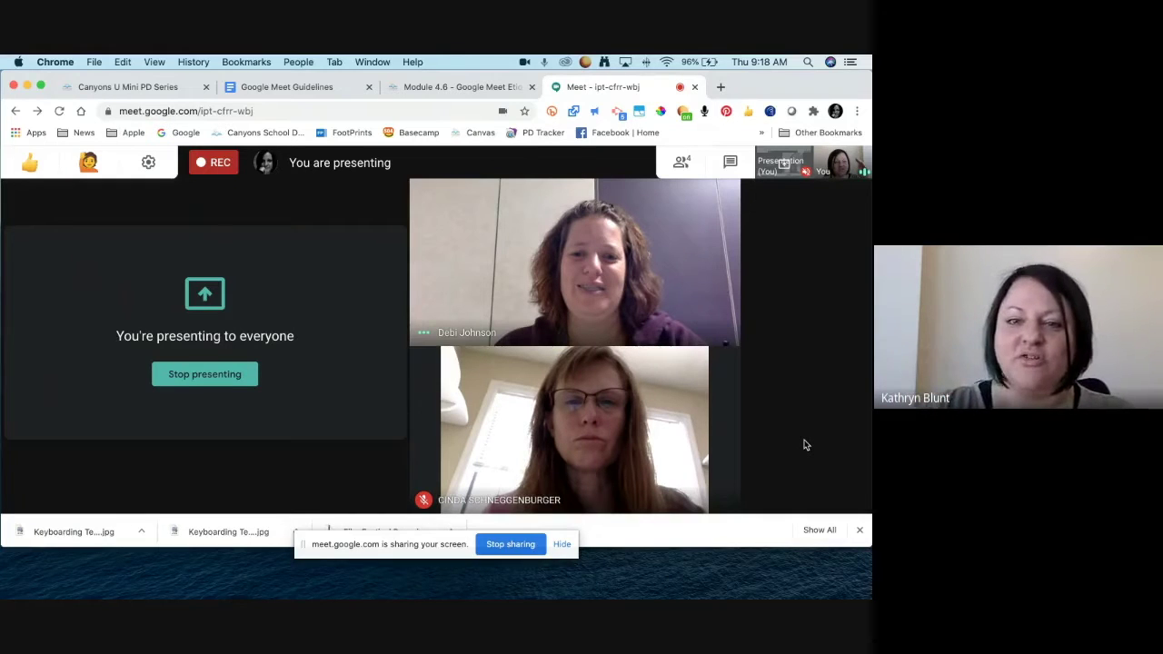
mouse_move(600, 282)
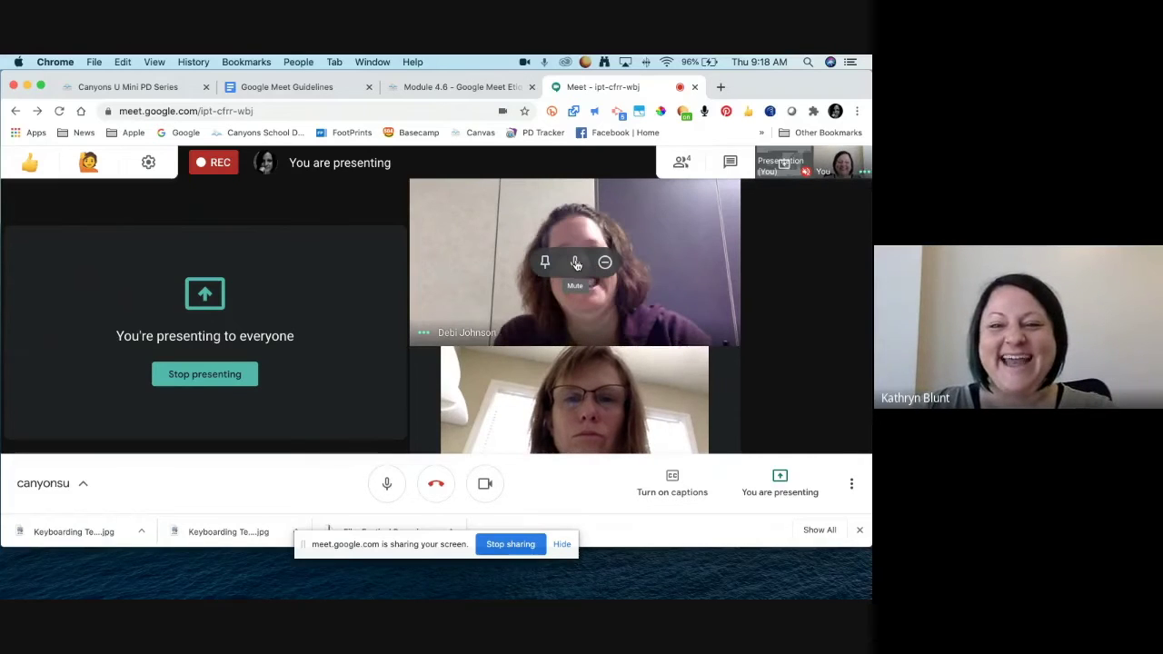
Mute the participant in the upper video tile for everyone, confirming with Mute.
click(574, 262)
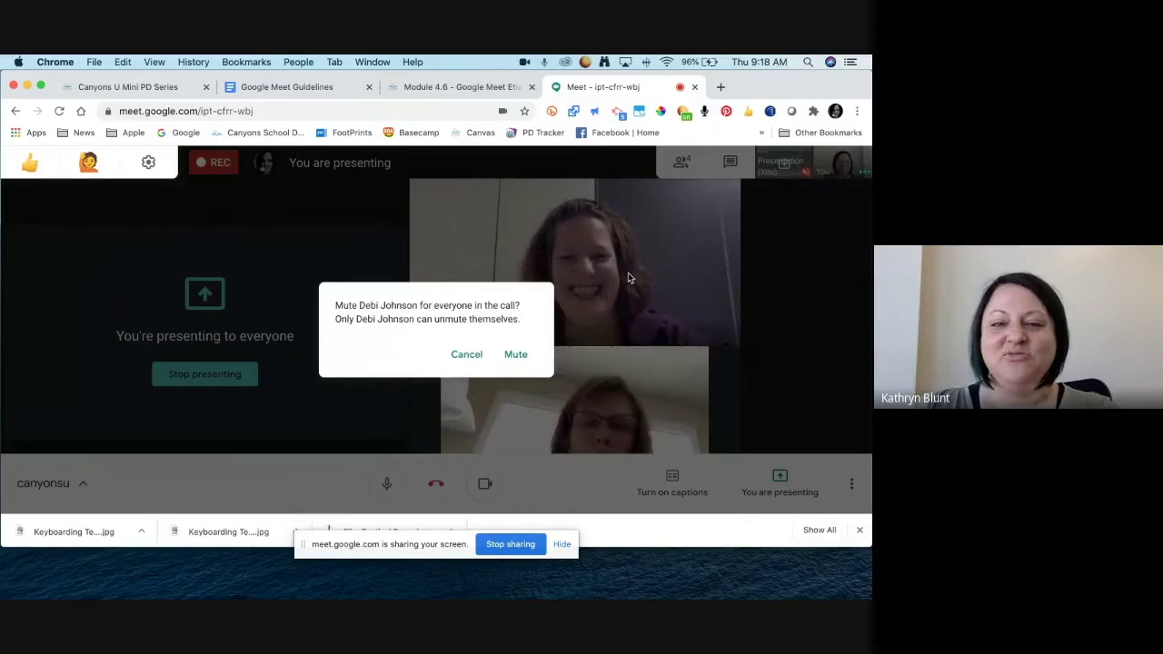
click(515, 359)
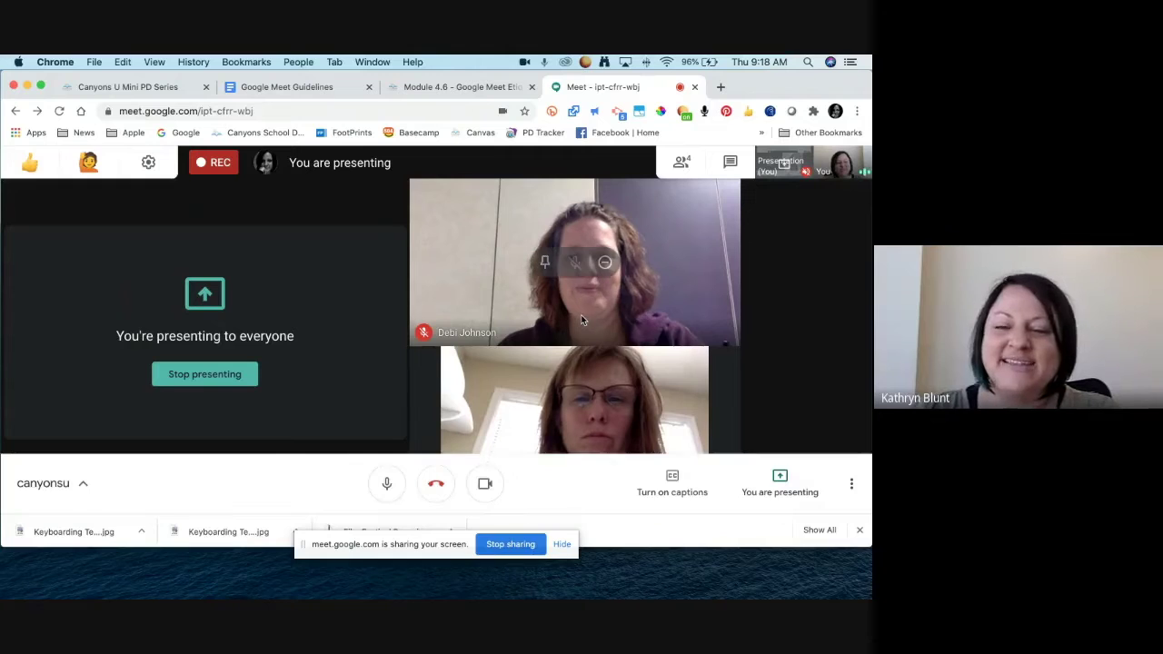
mouse_move(575, 265)
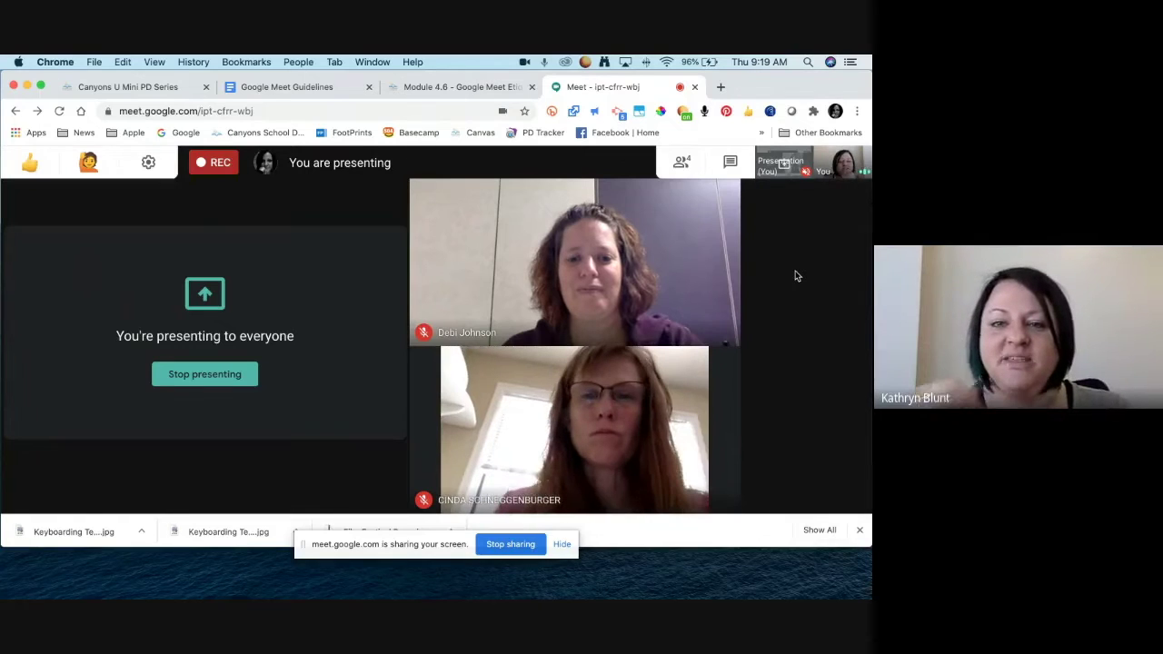
mouse_move(546, 300)
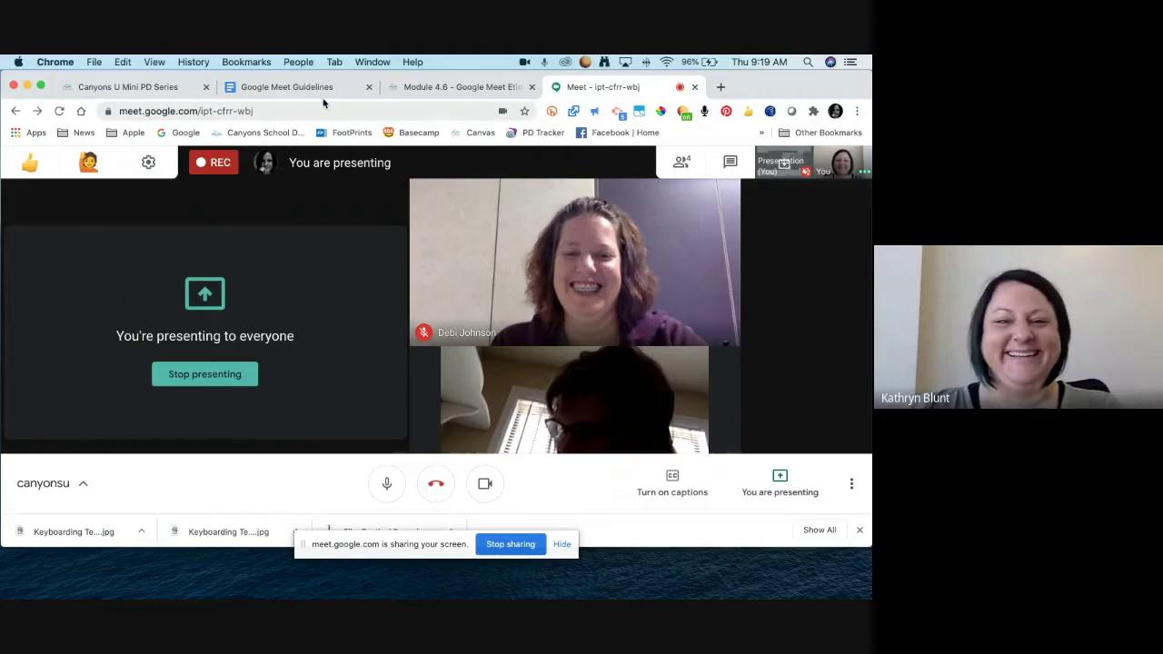
click(307, 87)
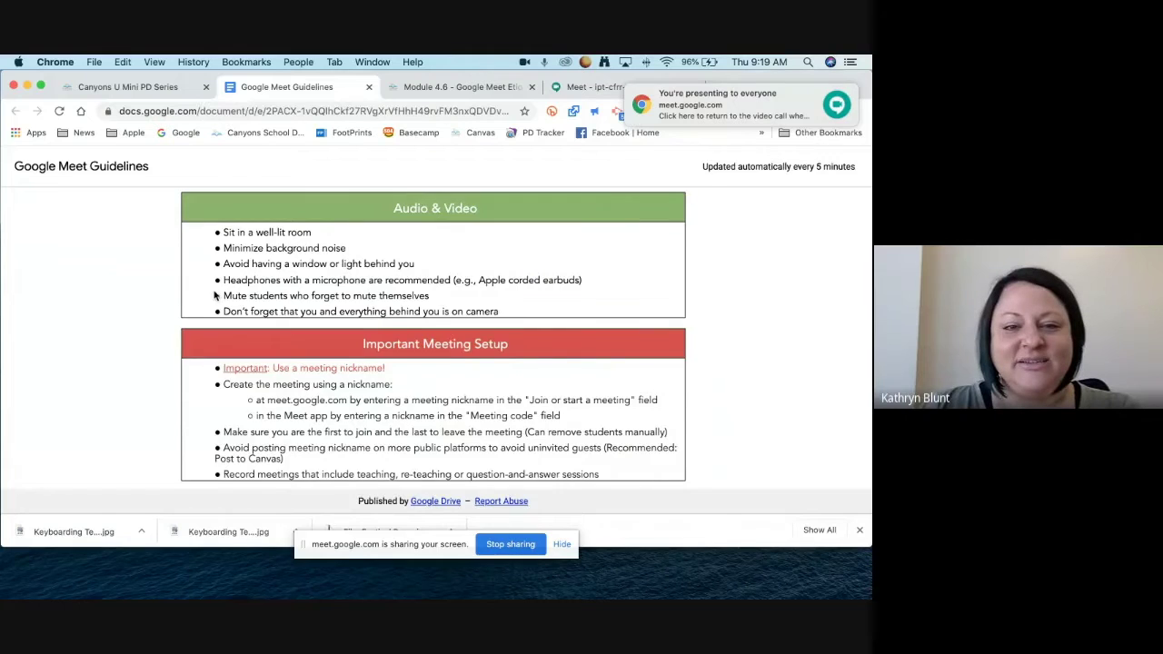
Scroll the guidelines doc down to Important Meeting Setup, then go back to the Meet call.
scroll(216, 295, down, 3)
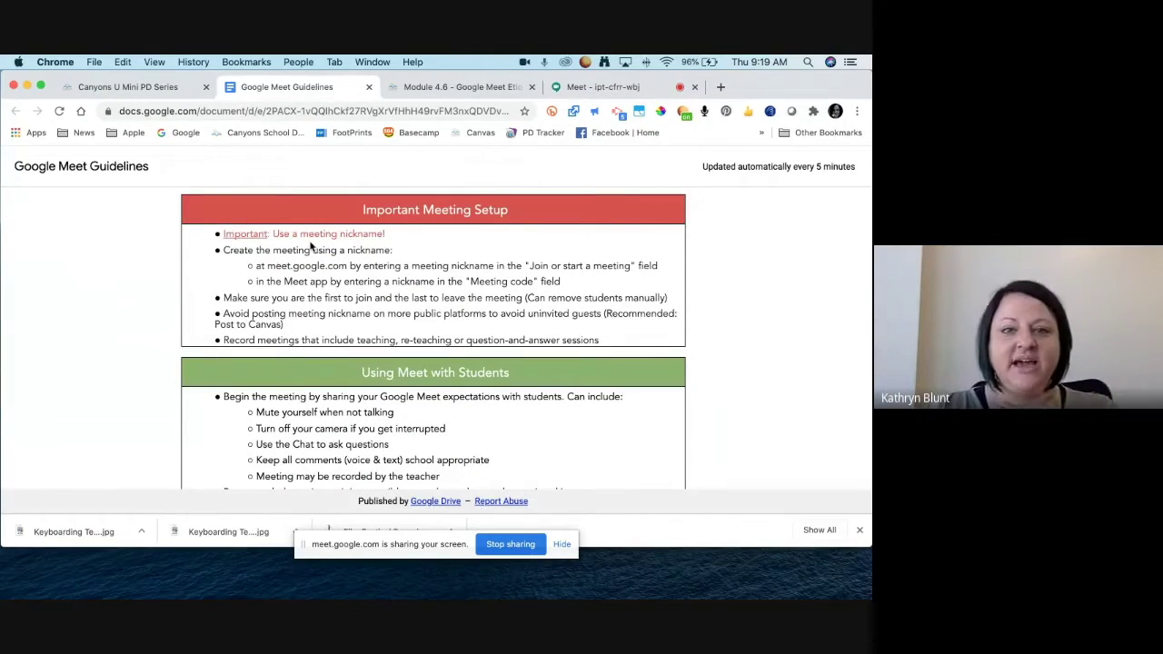
click(629, 87)
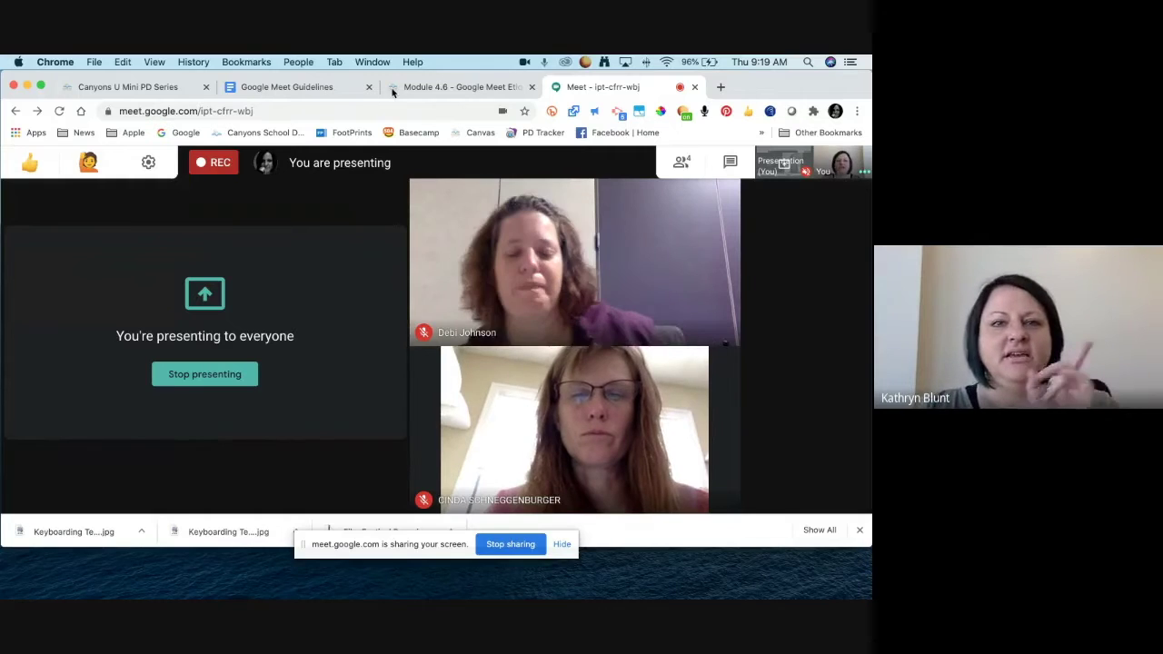
Show the Google Meet Guidelines document again, then return to the Meet call.
click(327, 88)
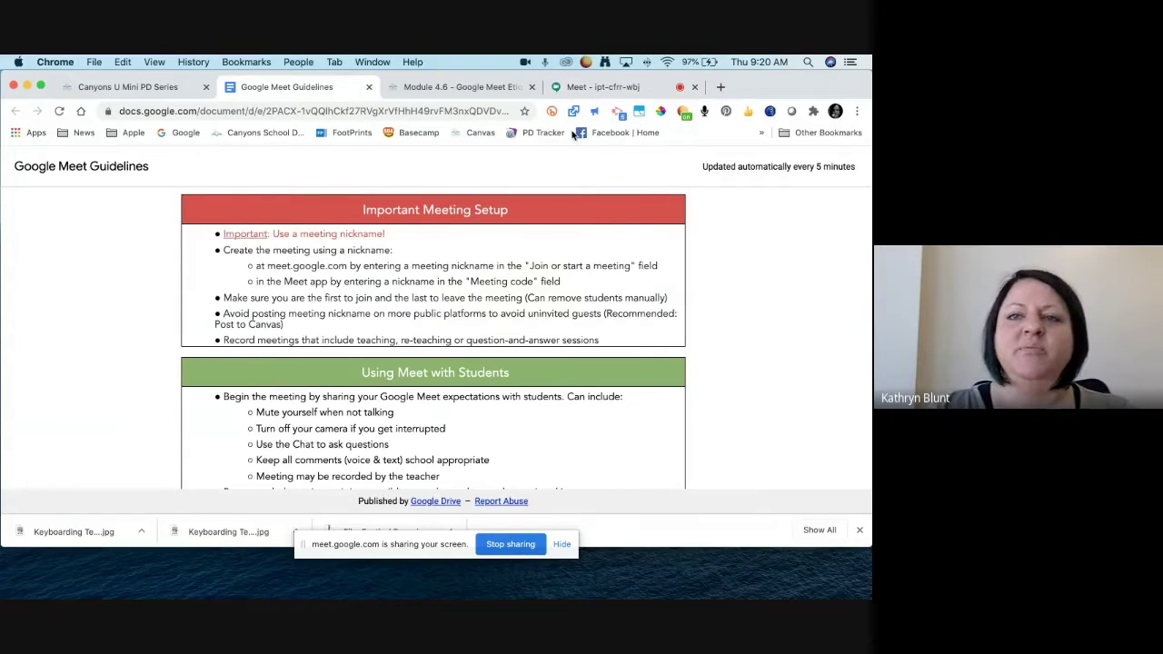
click(595, 88)
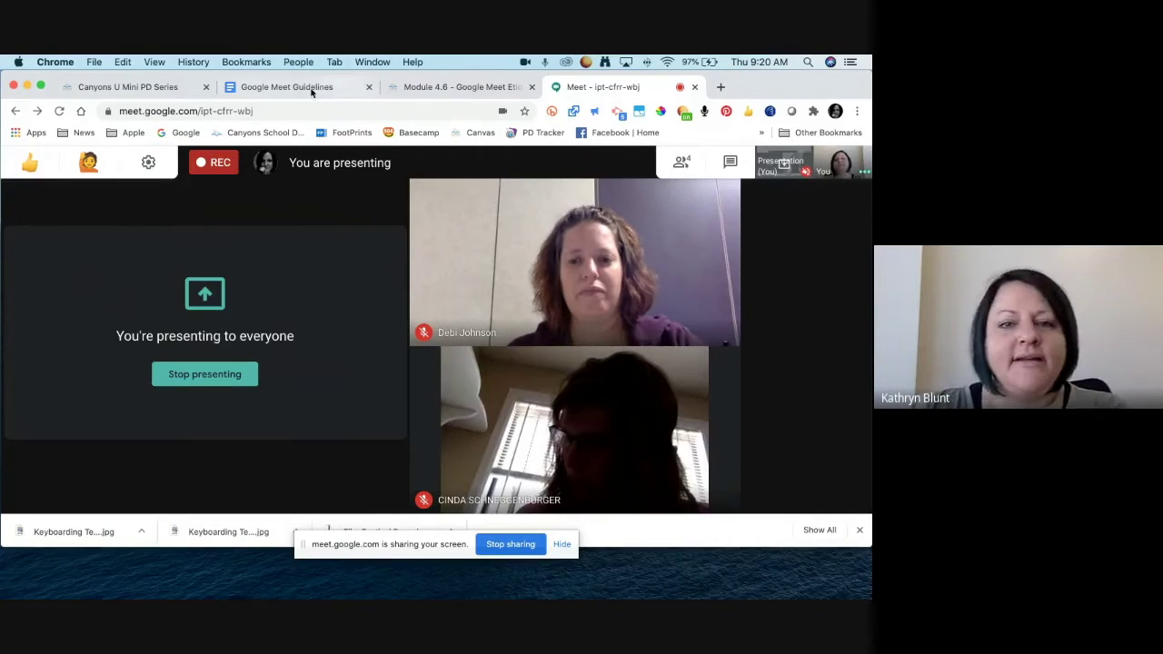
Switch to the Google Meet Guidelines tab with the Super+2 shortcut.
key(super+2)
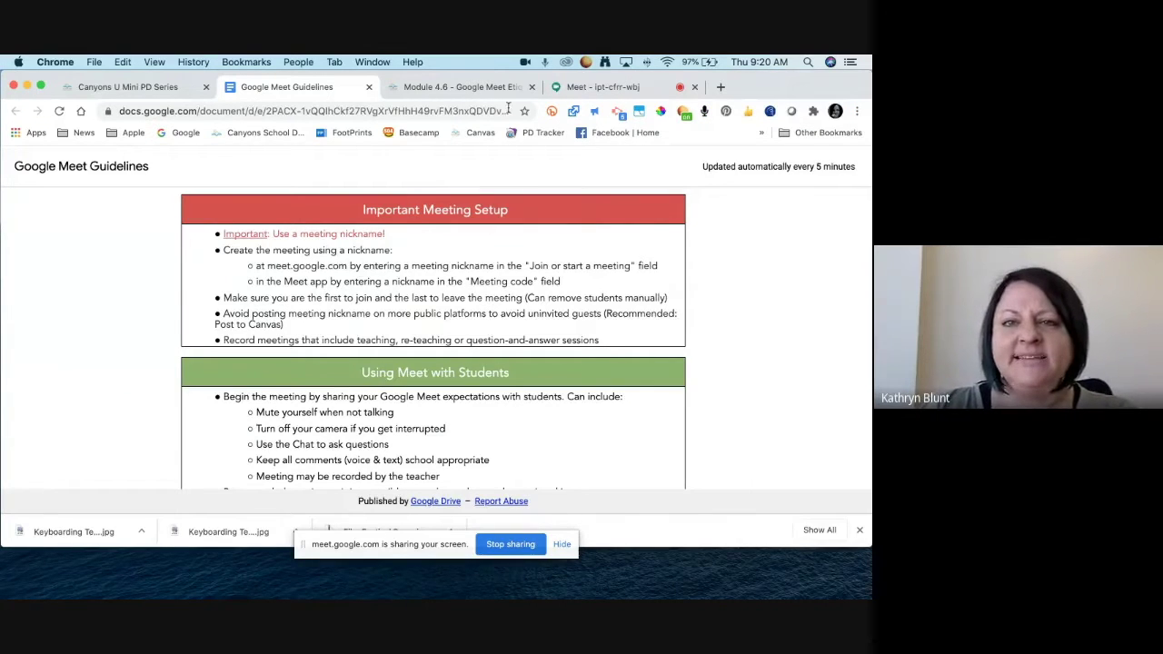
Return to the Meet call tab showing "You're presenting to everyone".
click(595, 88)
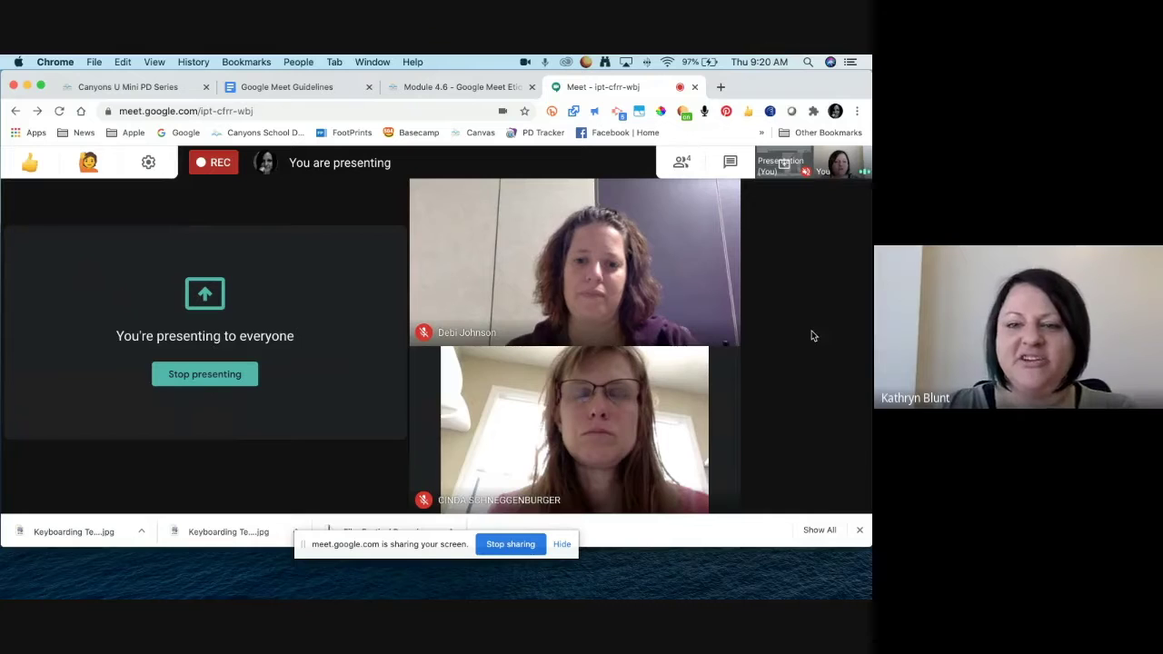
Reveal the Meet control bar with microphone, hang-up, camera, captions and present buttons.
mouse_move(808, 339)
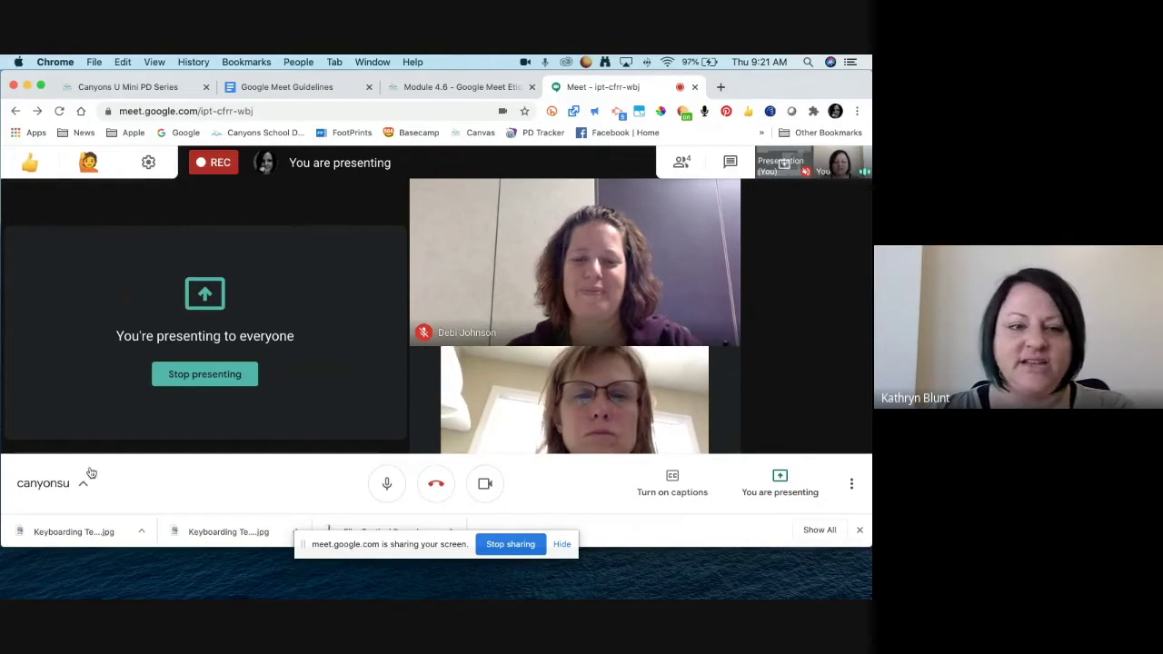
Open the three-dot More options menu at the right end of the Meet control bar.
click(853, 488)
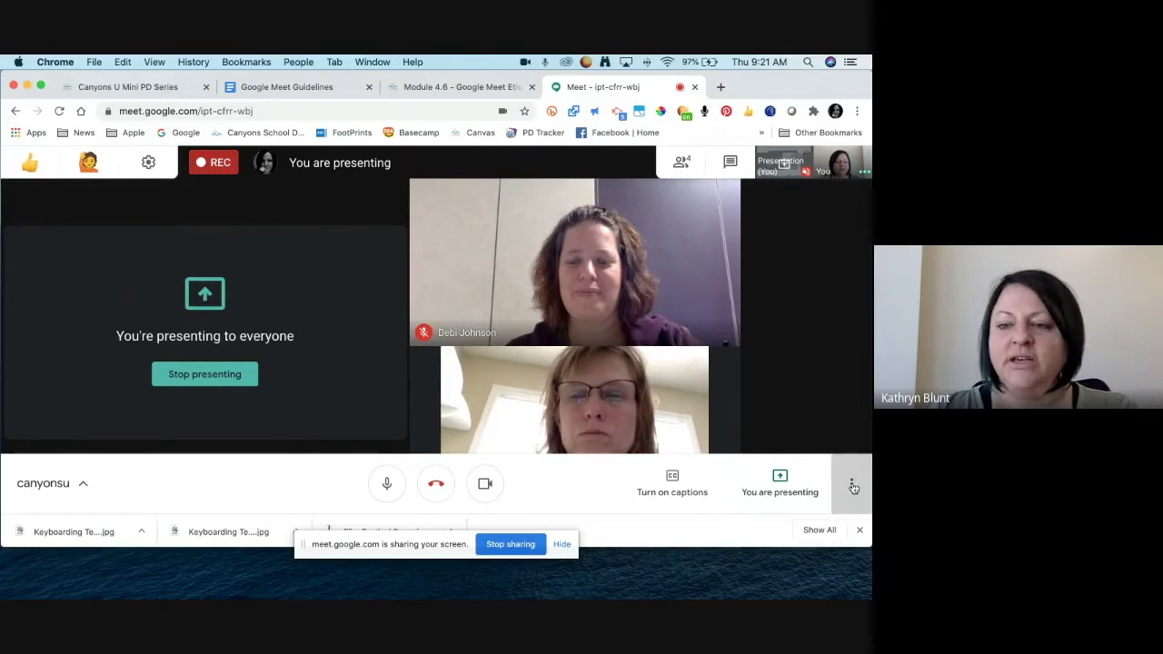